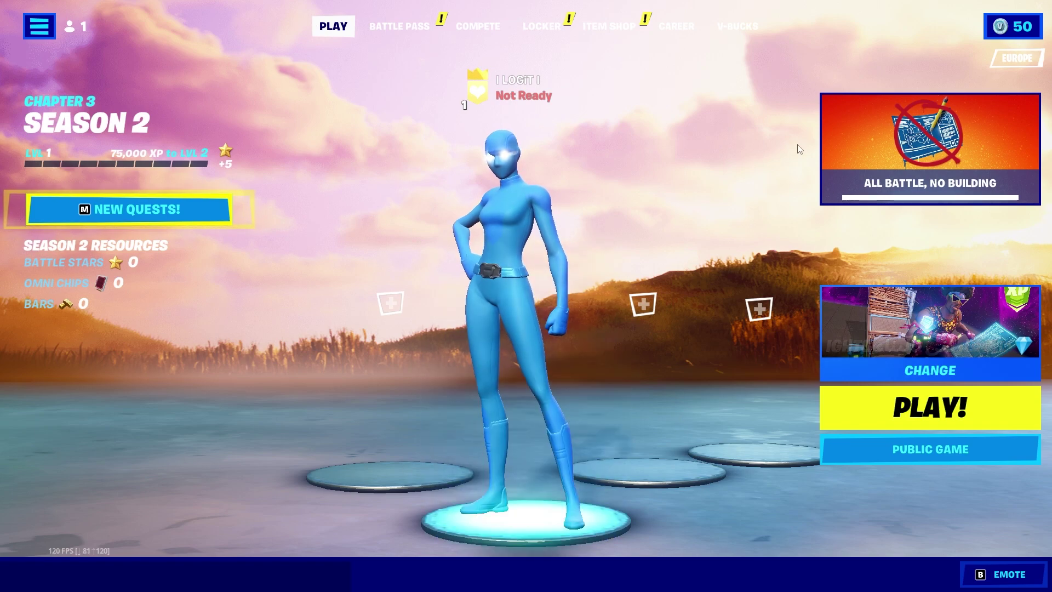
Step: Bring up Fortnite's main menu from the lobby side panel
click(35, 26)
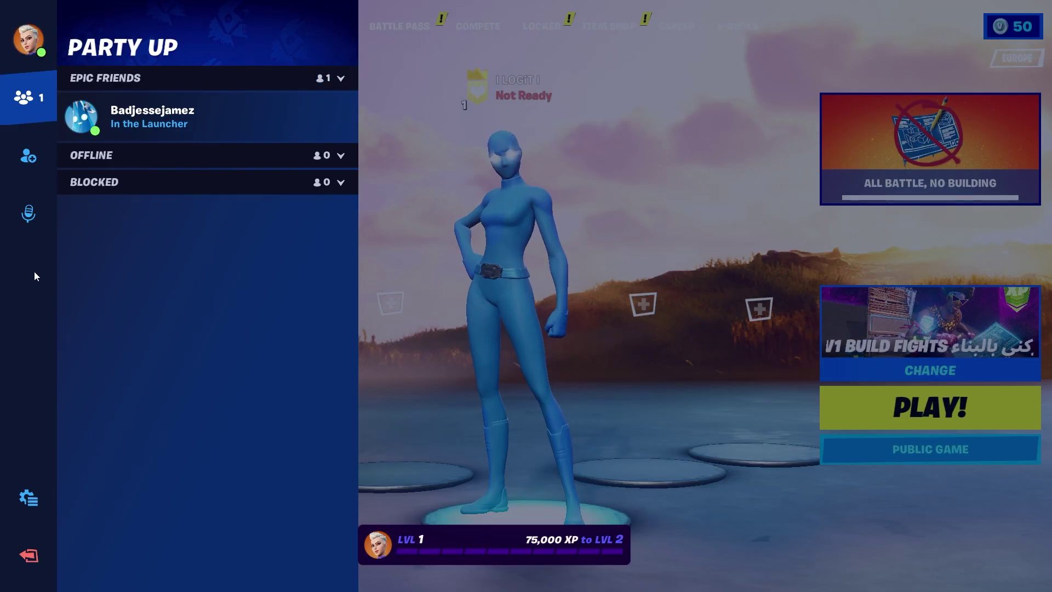
click(31, 499)
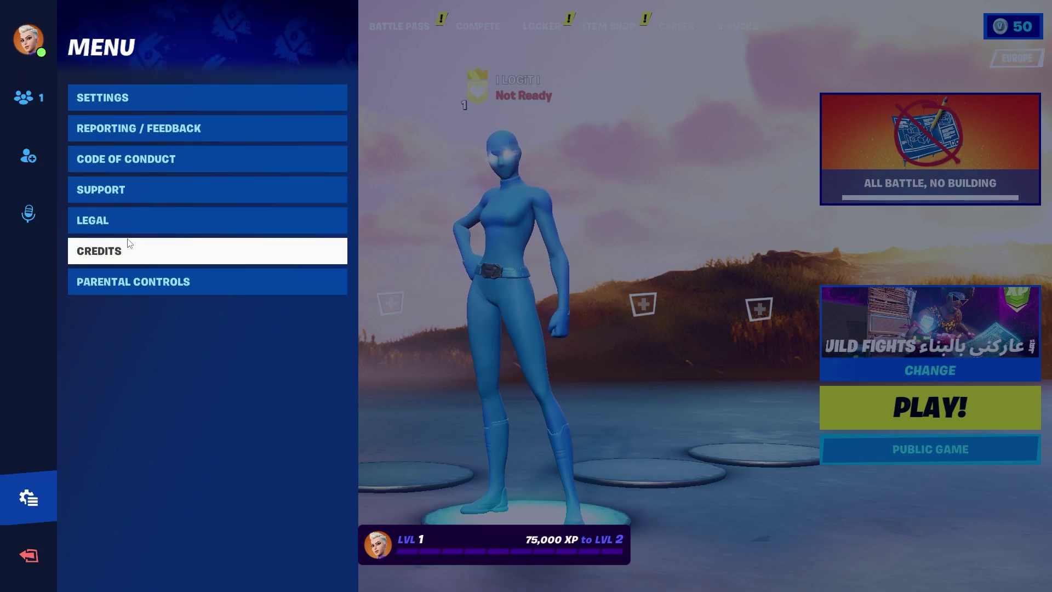
Step: Apply Fullscreen window mode and Performance (Beta) rendering in Video settings, then exit to Windows
click(109, 99)
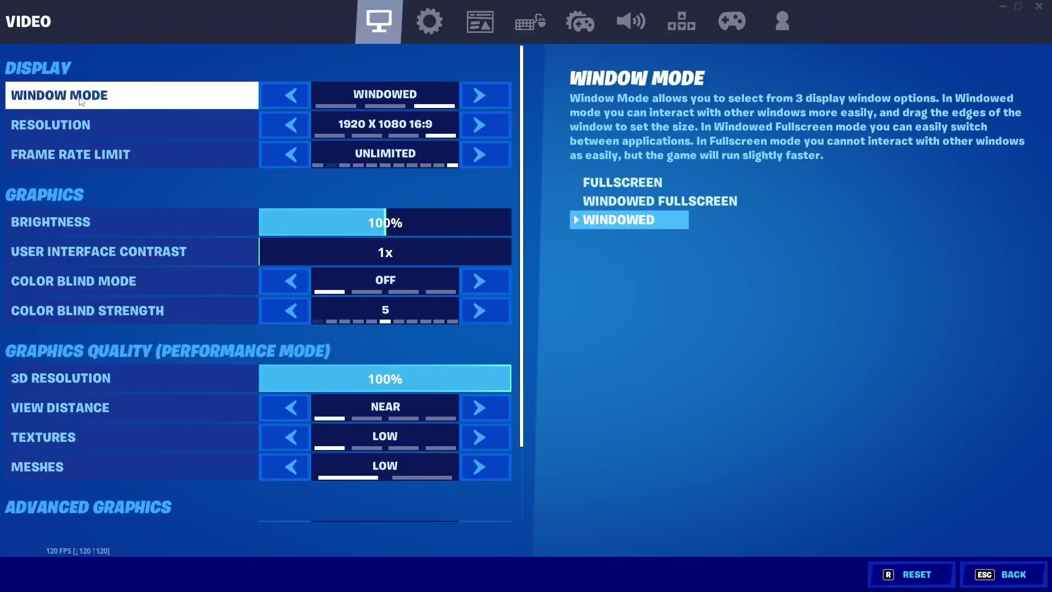
click(294, 96)
click(293, 95)
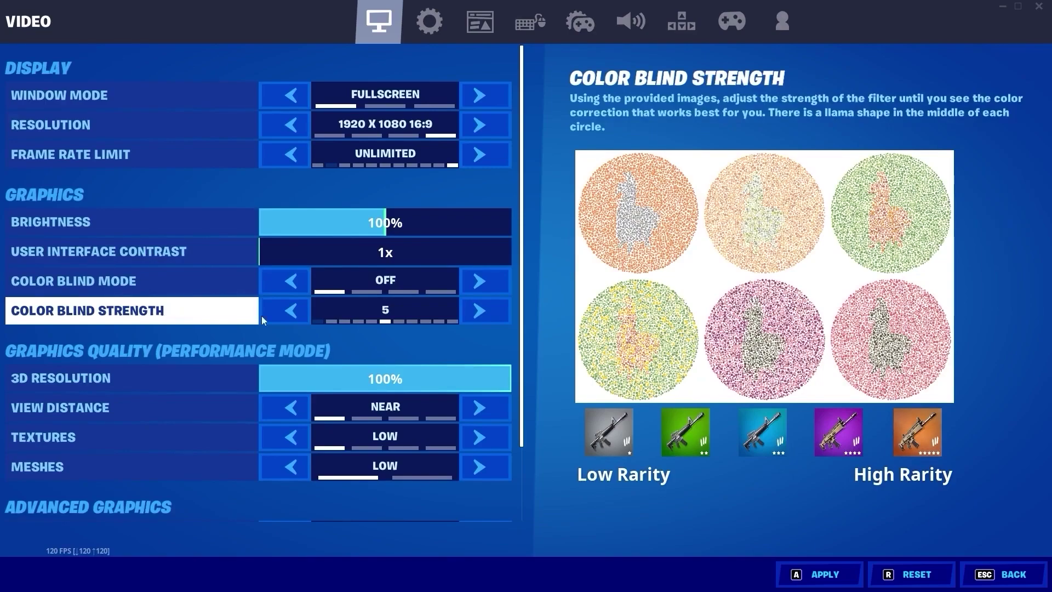
scroll(530, 312, down, 3)
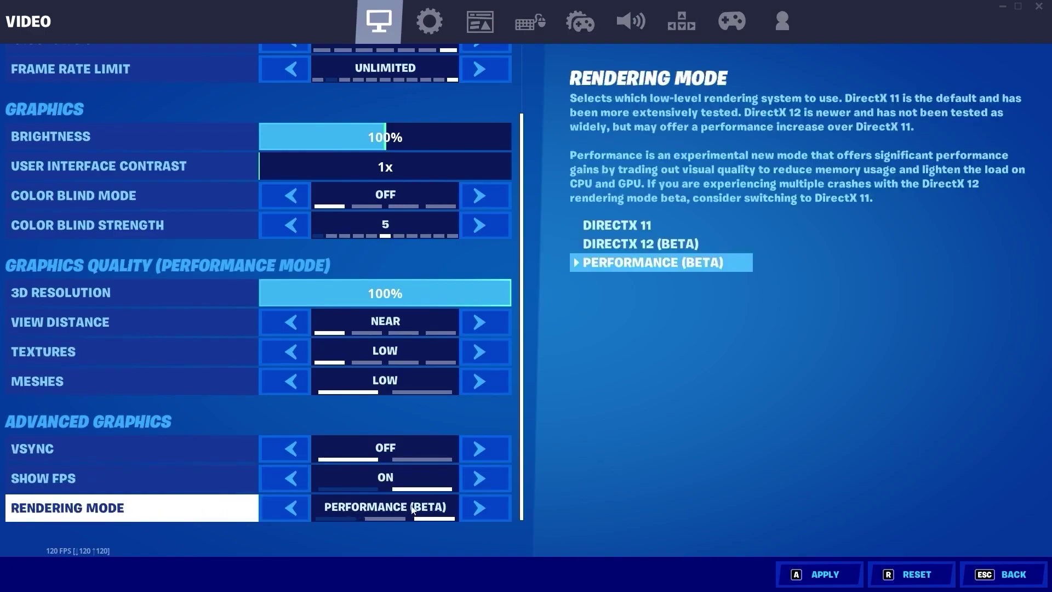
click(821, 576)
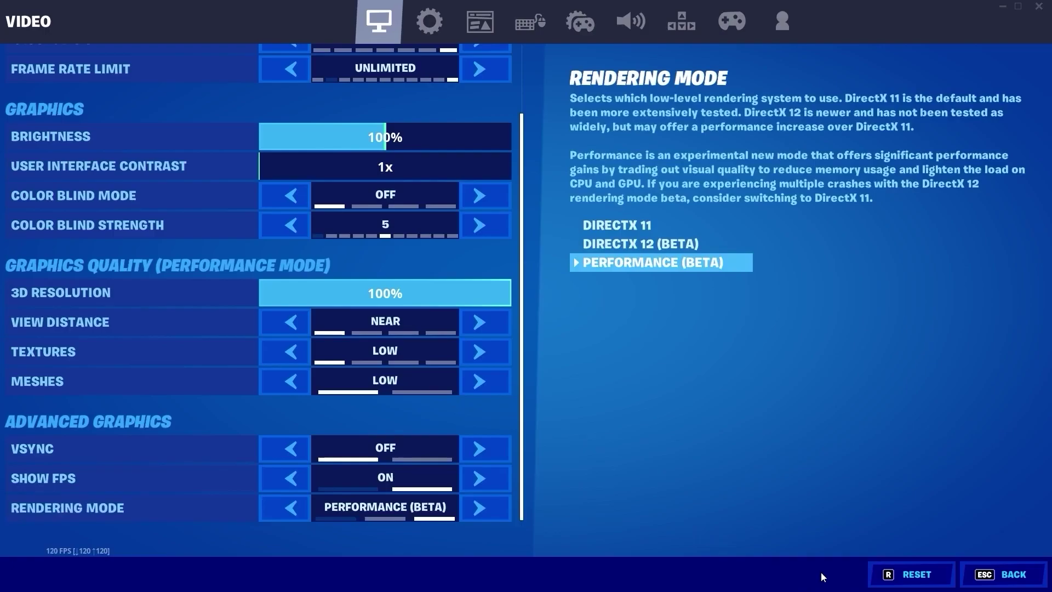
click(1004, 573)
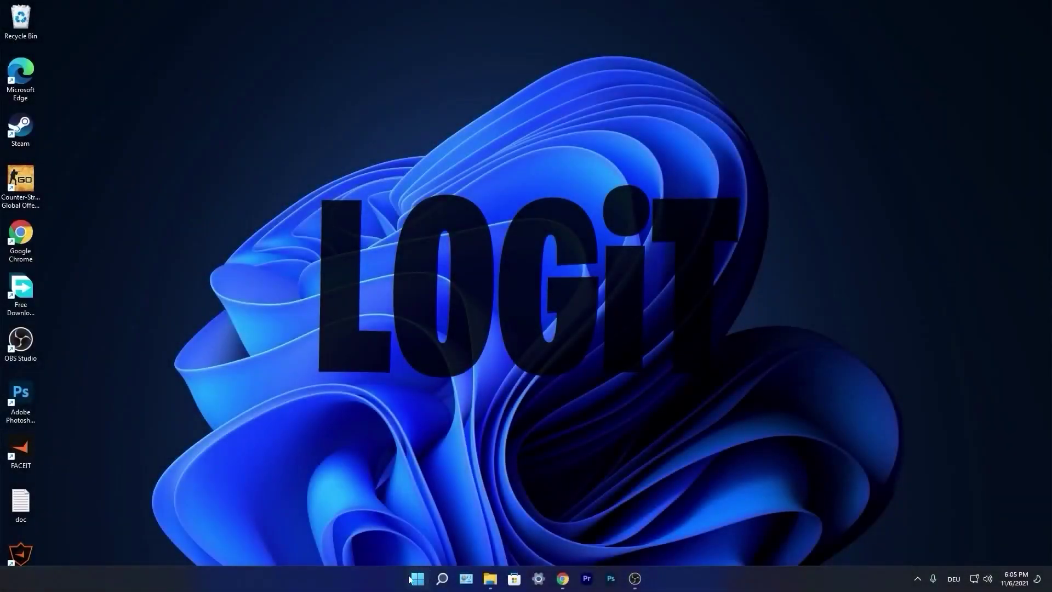
click(411, 579)
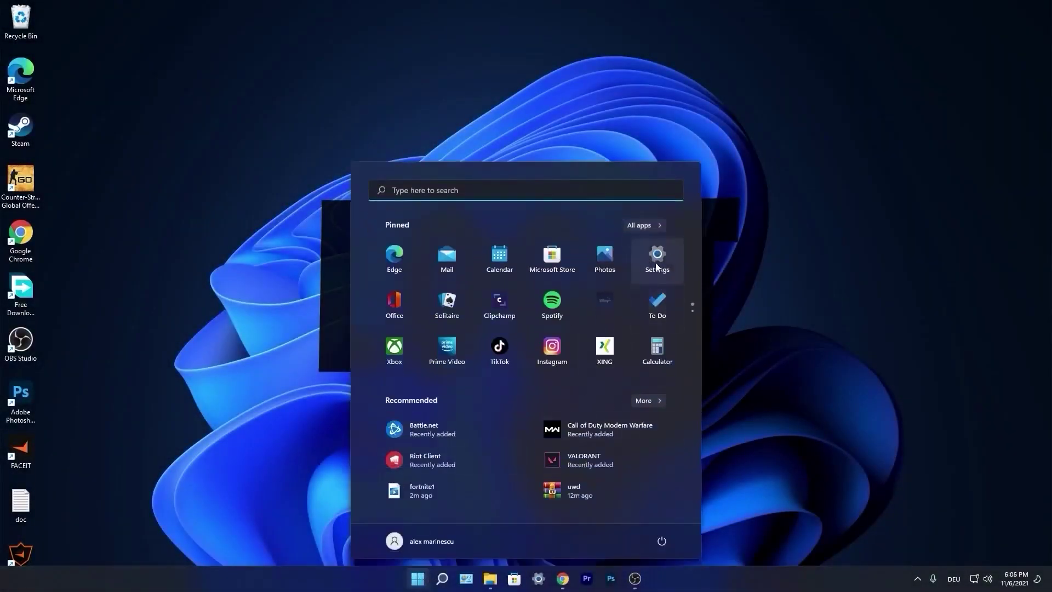
Step: Verify Game Mode and hardware-accelerated GPU scheduling are on, ending on the Graphics page
click(657, 263)
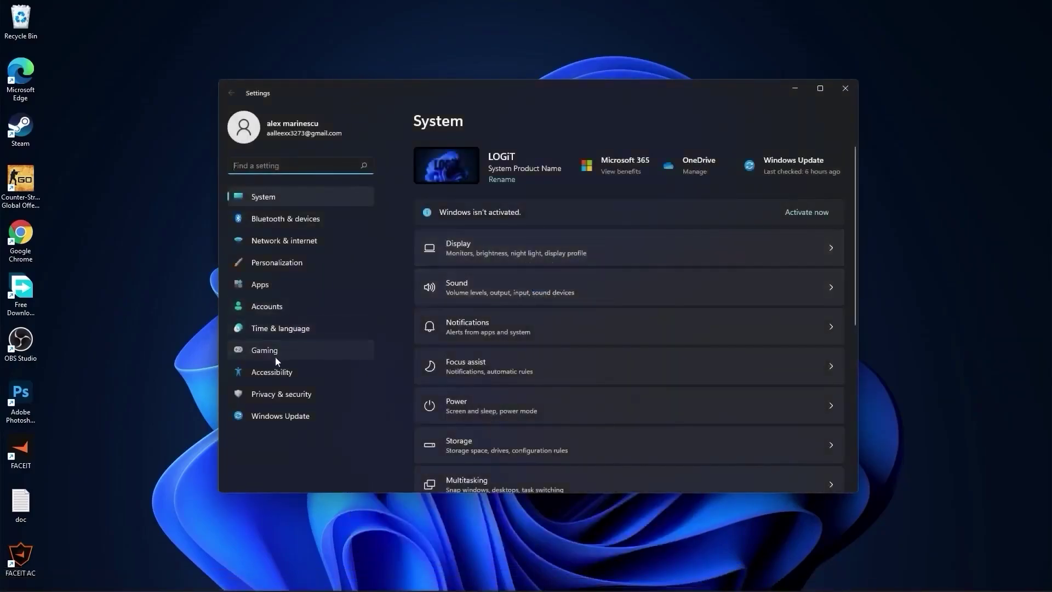
click(260, 352)
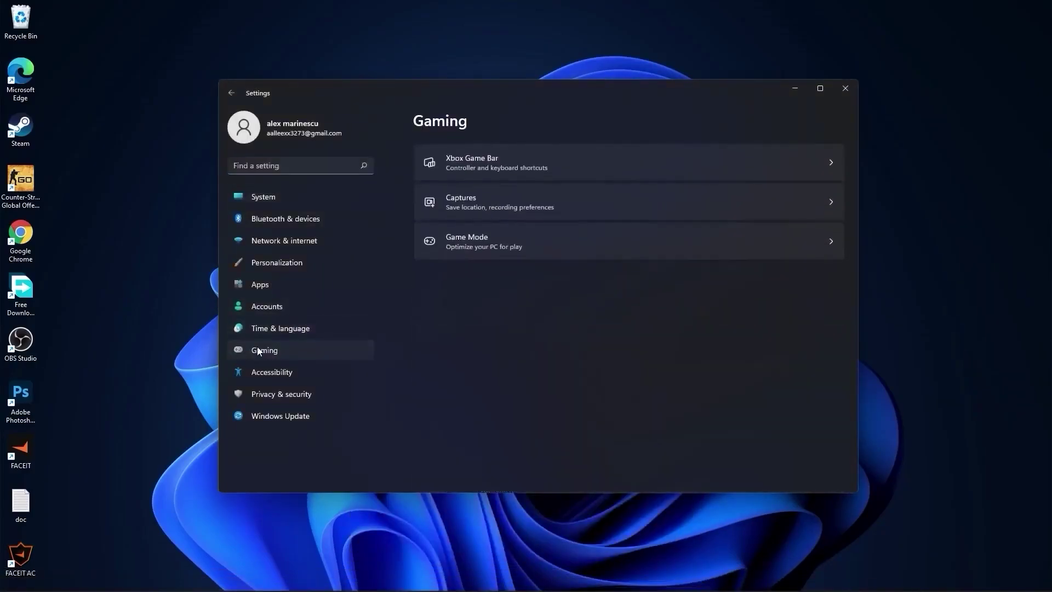
click(464, 241)
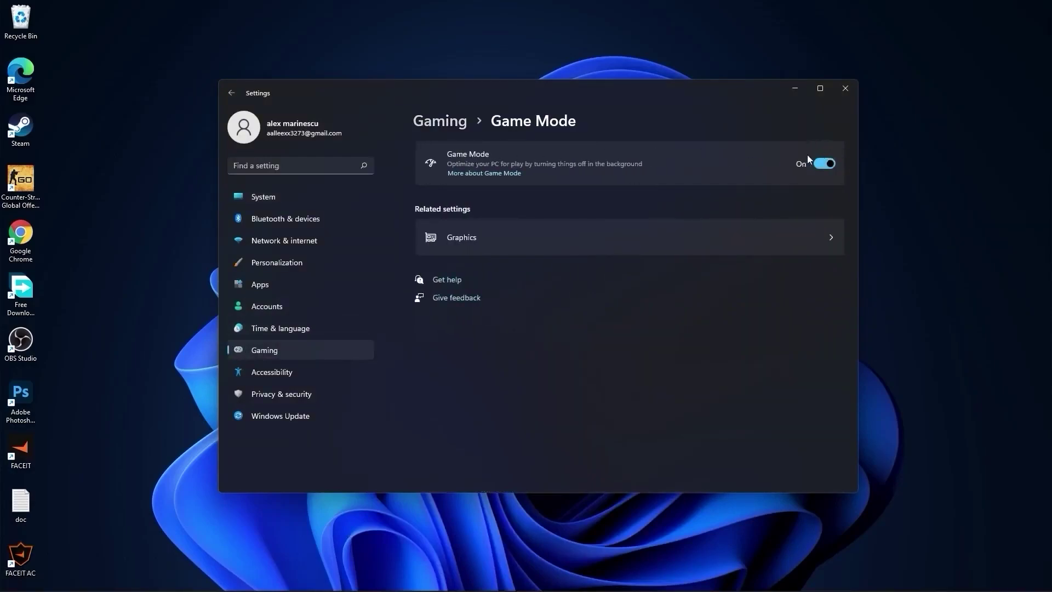
click(460, 241)
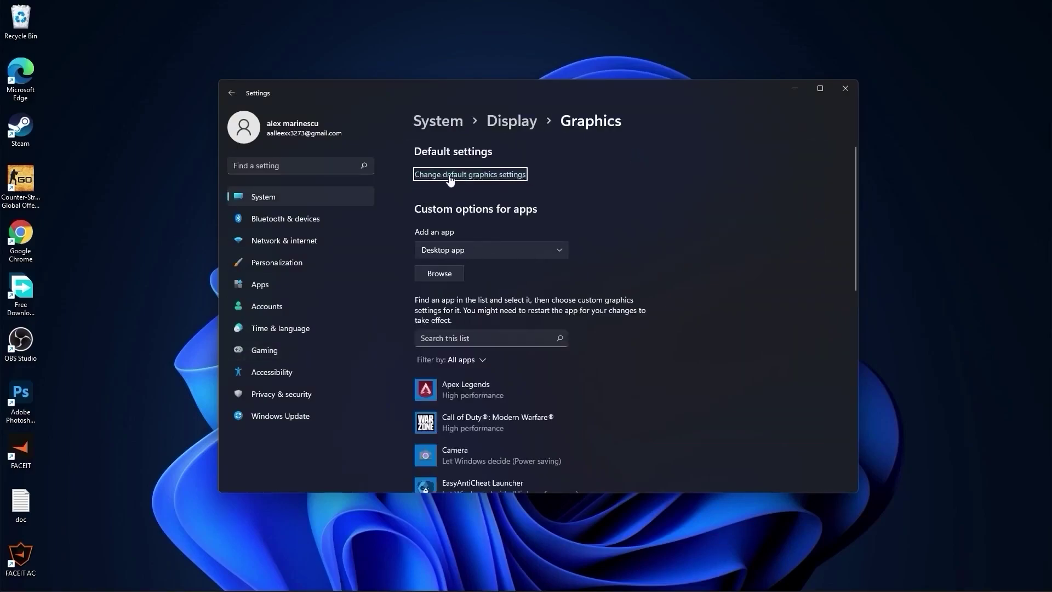
click(447, 176)
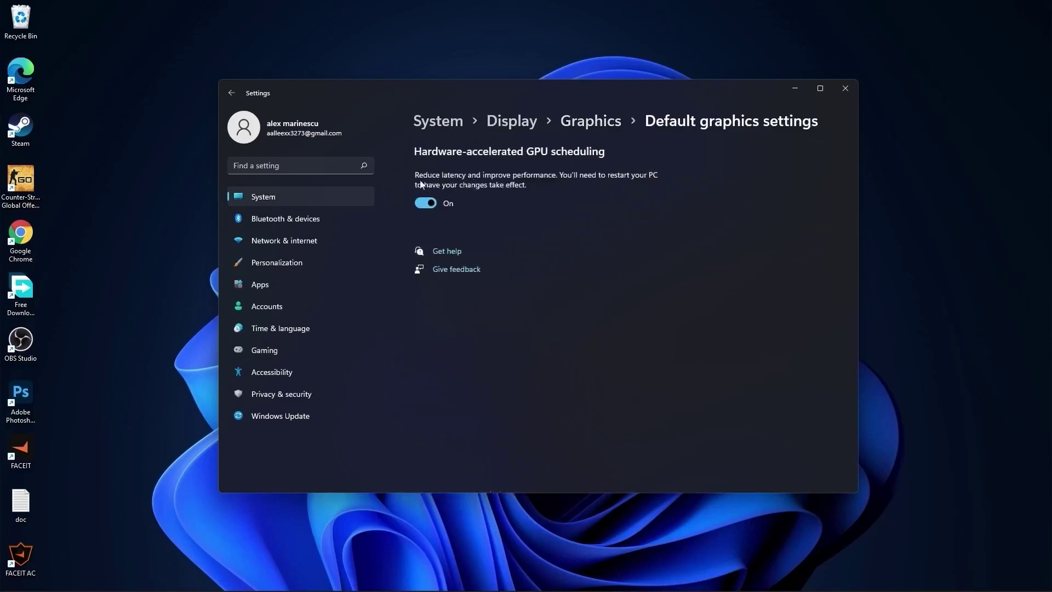
click(590, 122)
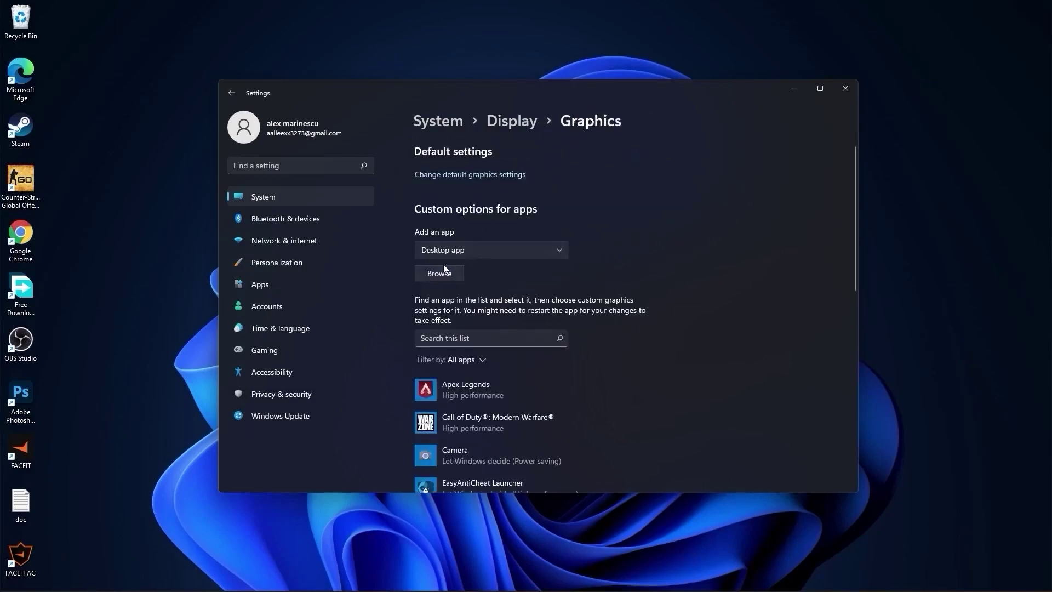
Step: Browse to D:\Fortnite\FortniteGame\Binaries\Win64 and select FortniteClient-Win64-Shipping
click(444, 274)
scroll(266, 291, down, 1)
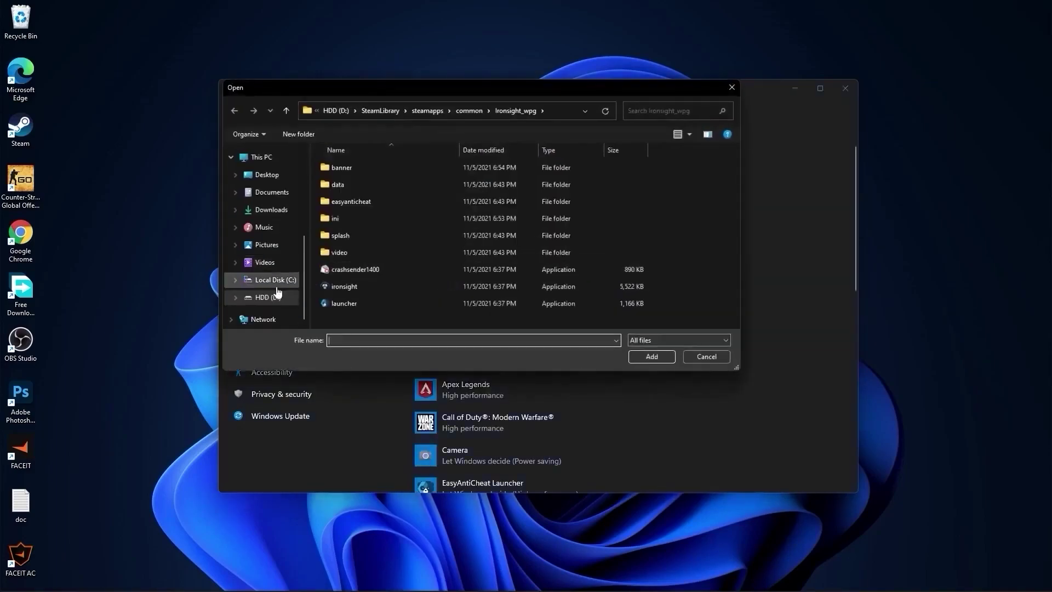
click(268, 297)
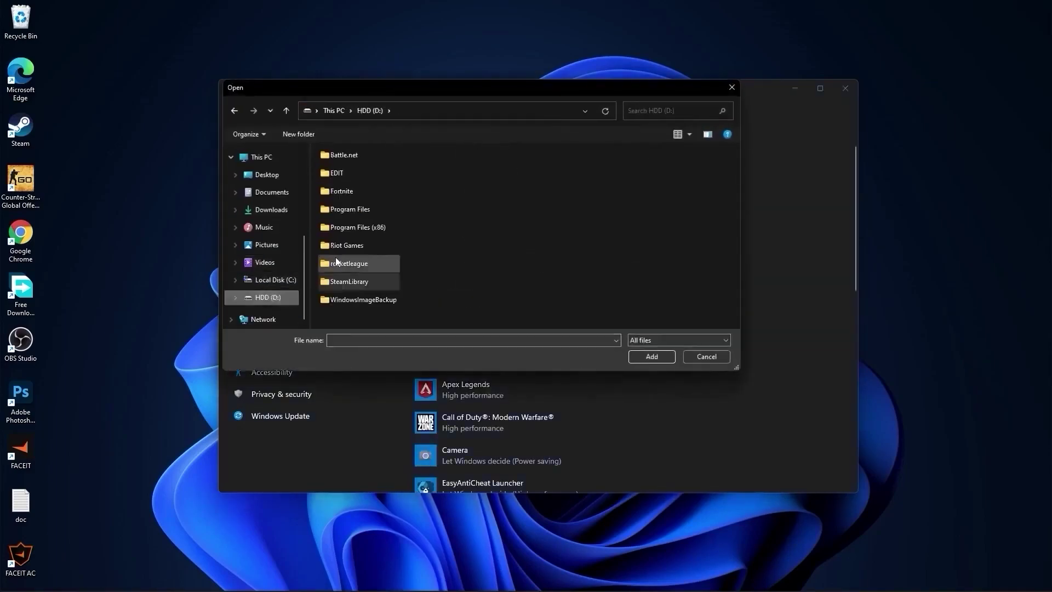
double_click(346, 190)
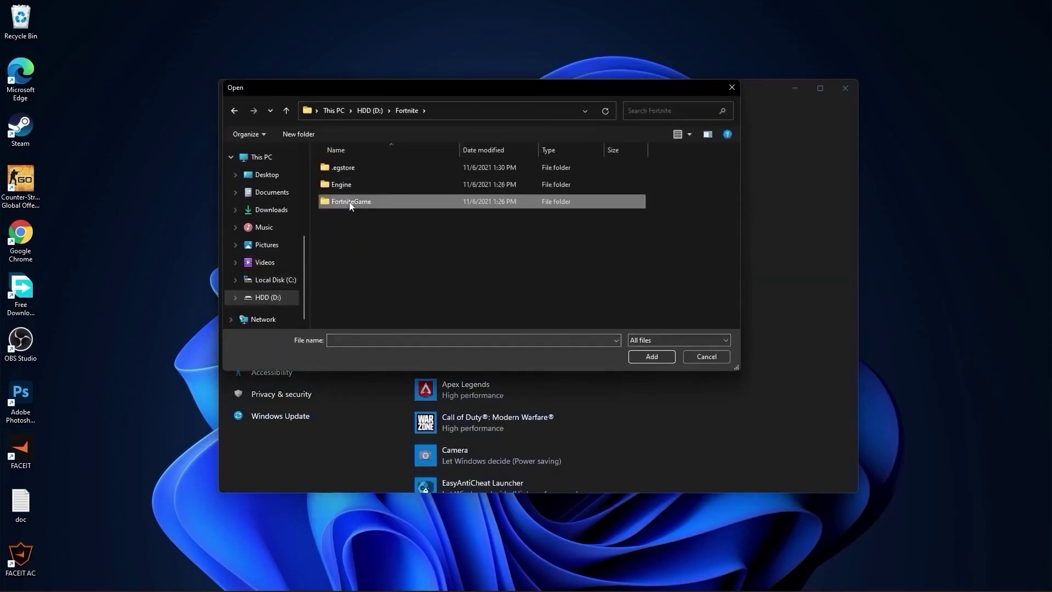
double_click(356, 201)
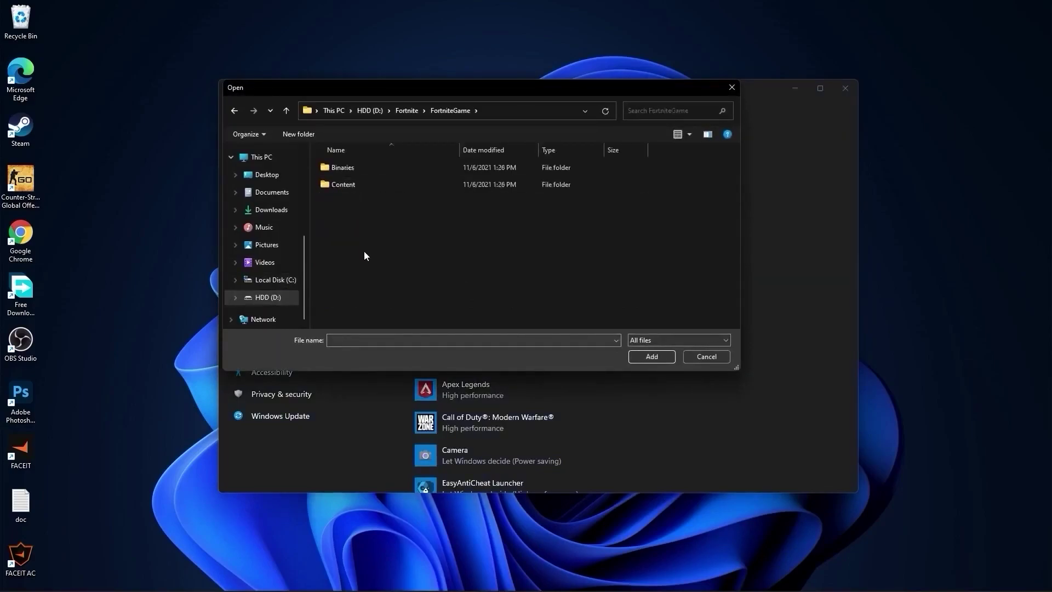
double_click(332, 168)
double_click(333, 187)
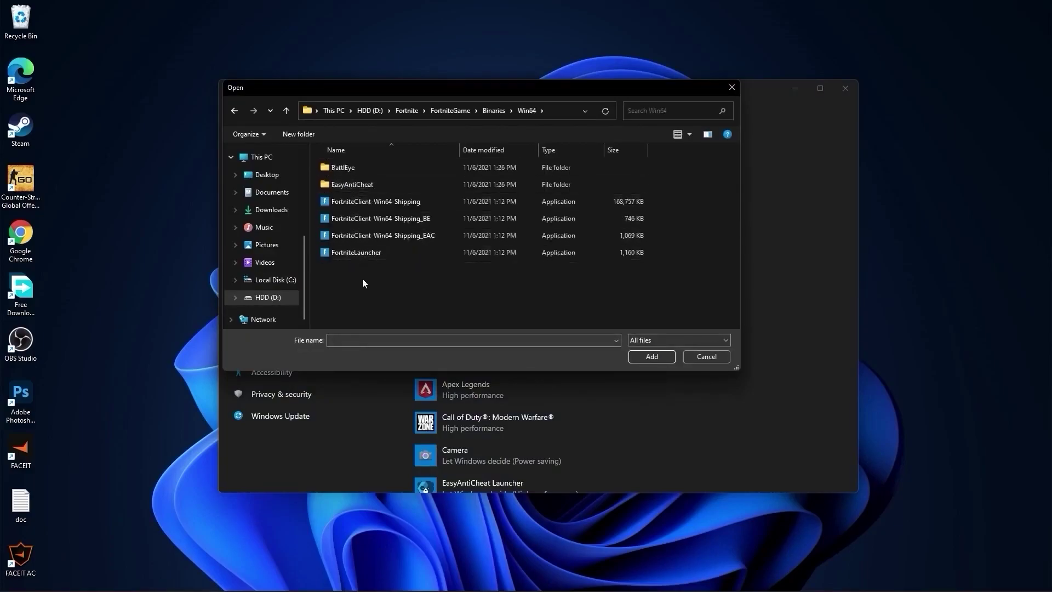
click(383, 202)
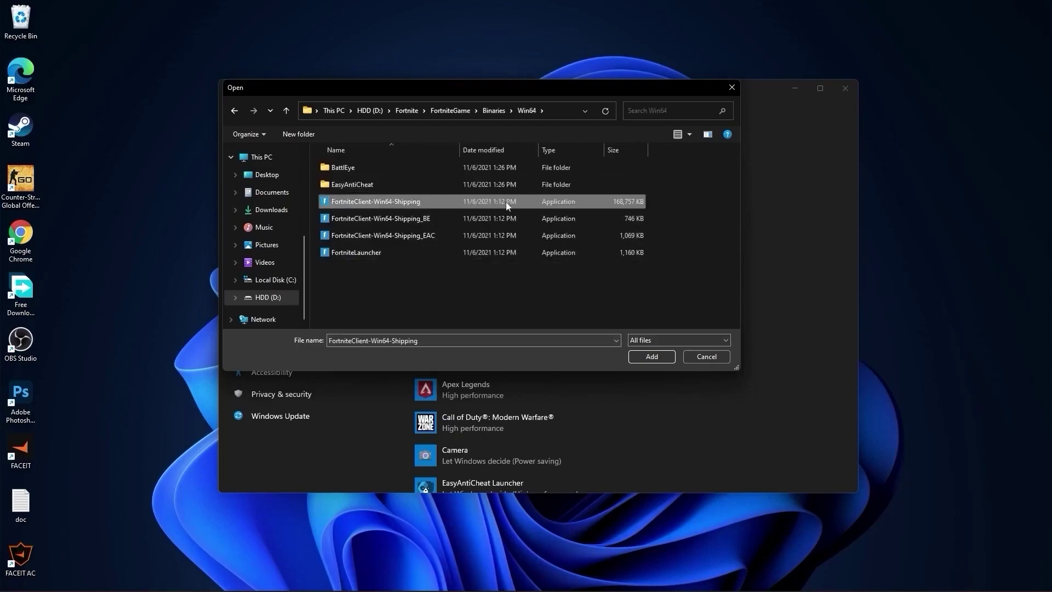
Step: Give FortniteClient-Win64-Shipping disabled fullscreen optimizations and an Application high DPI scaling override
right_click(394, 202)
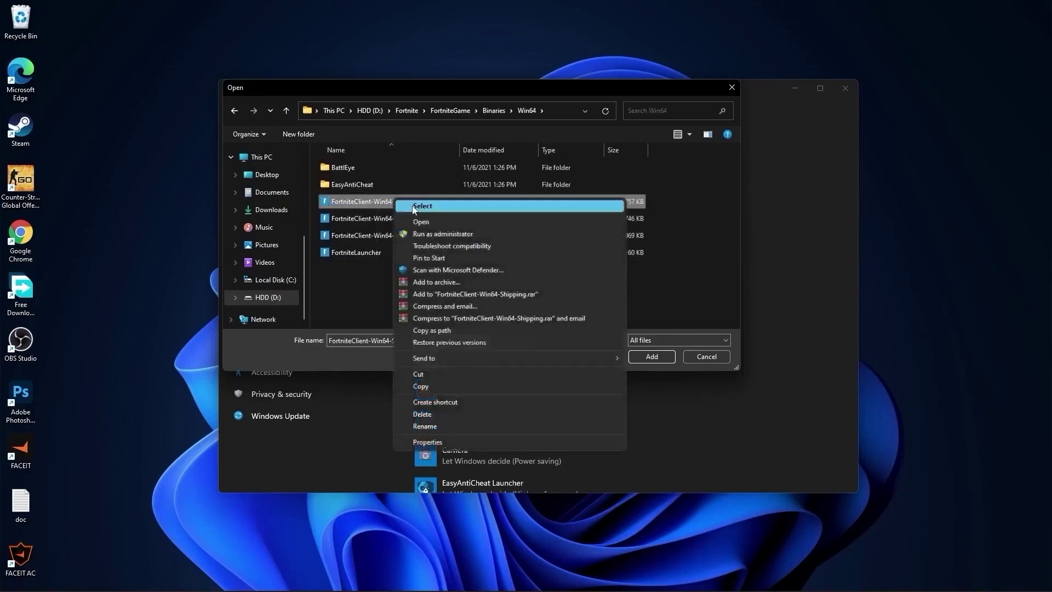
click(432, 442)
click(480, 235)
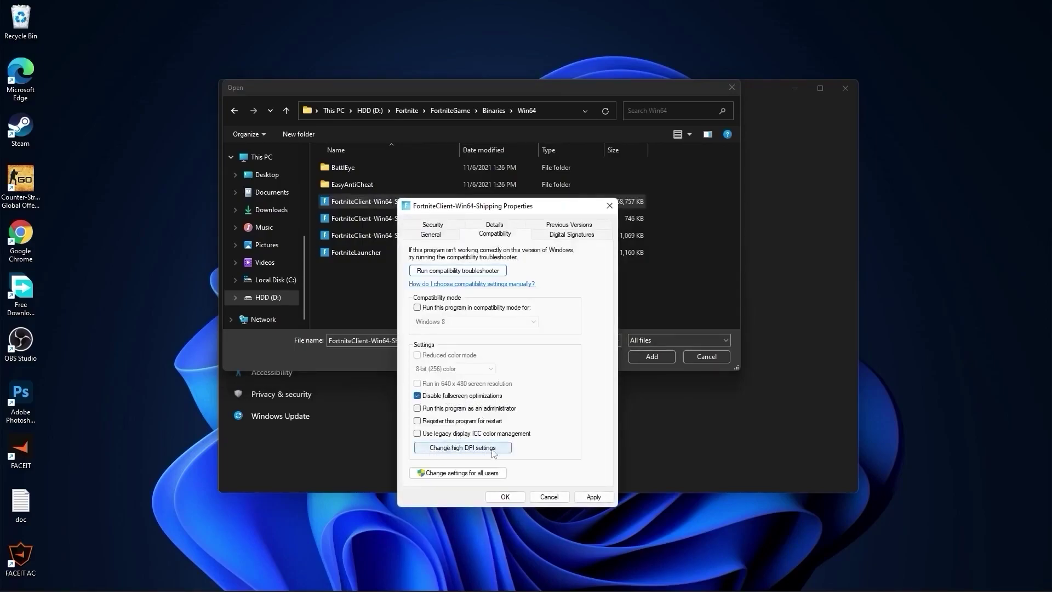
click(443, 450)
click(450, 418)
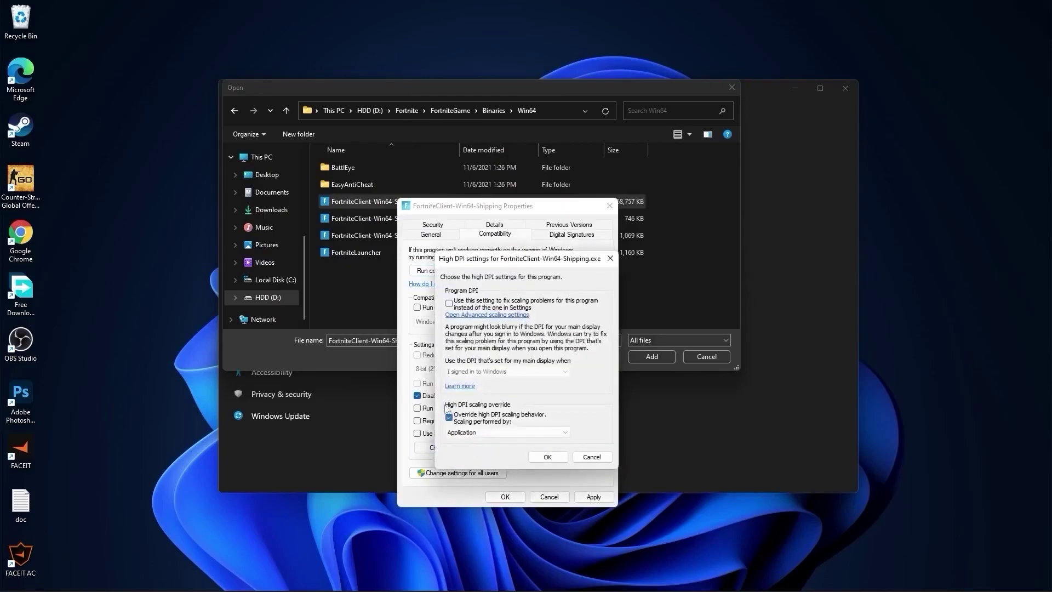
click(547, 457)
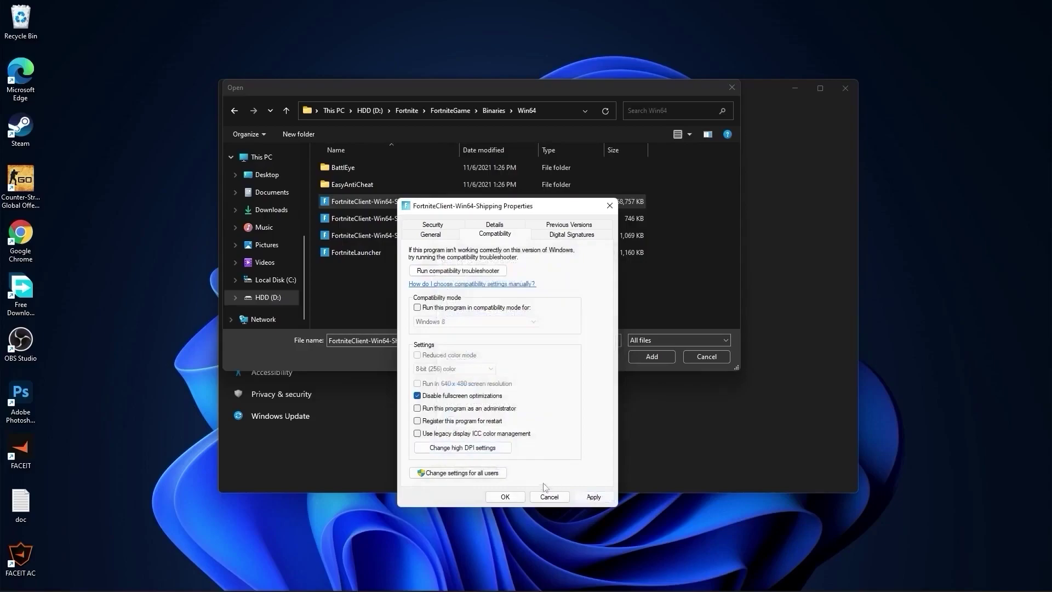
click(505, 497)
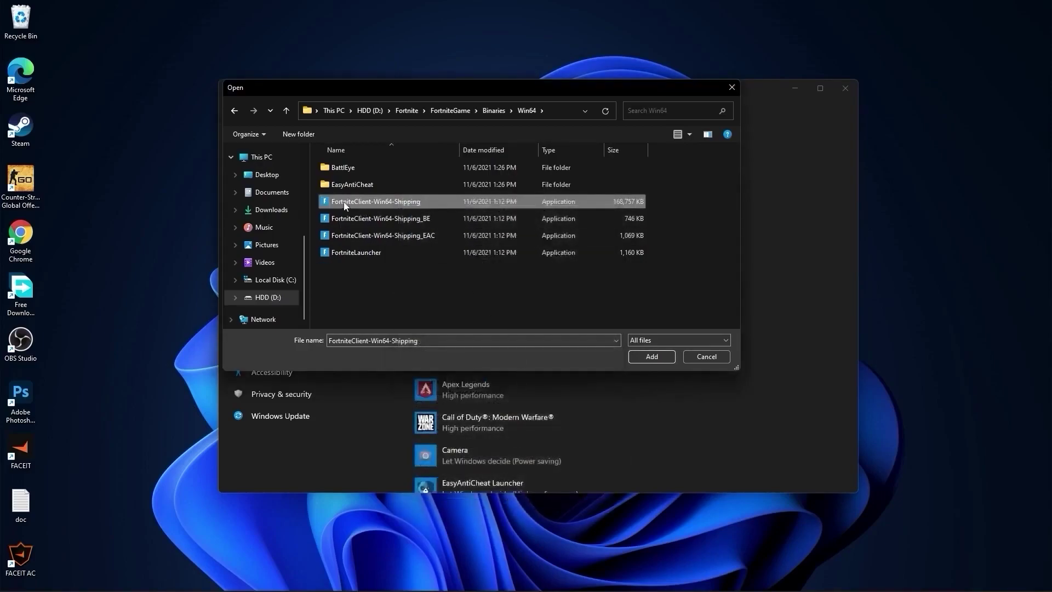
Step: Add Fortnite to the per-app graphics list with the High performance preference
click(650, 358)
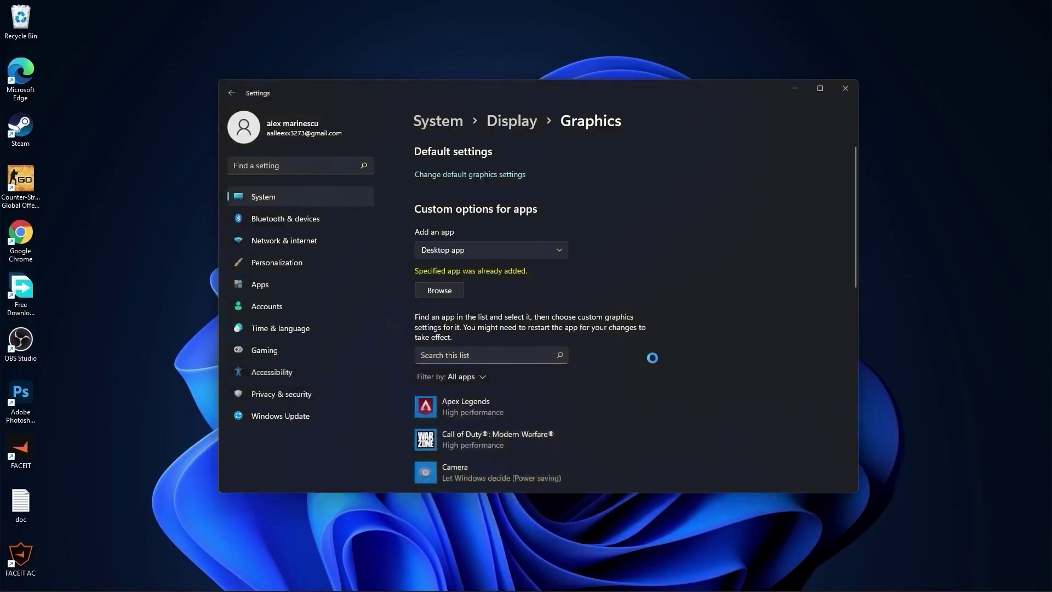
scroll(679, 319, down, 5)
click(512, 276)
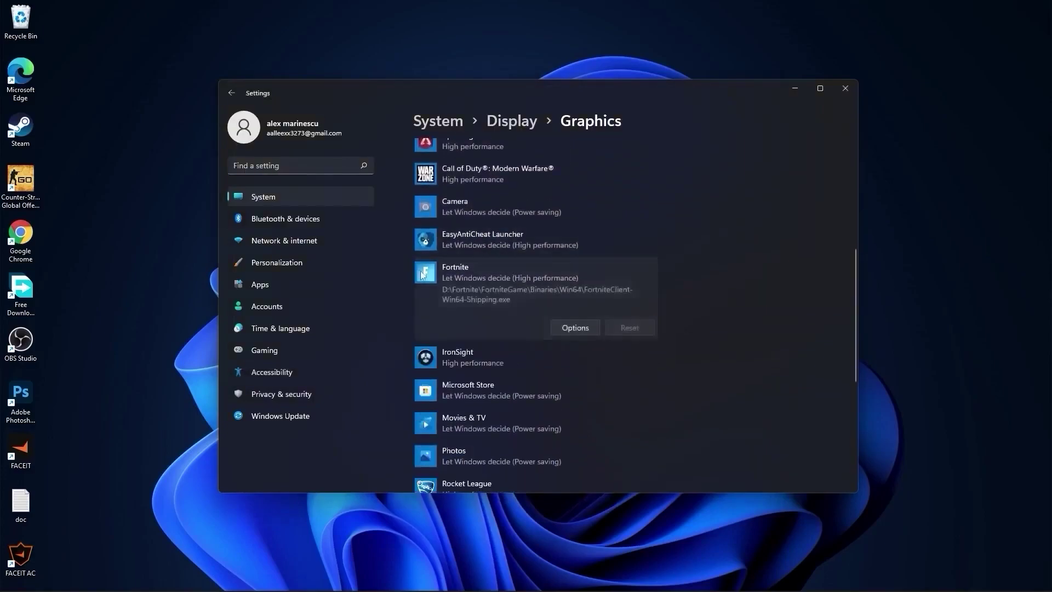
click(576, 327)
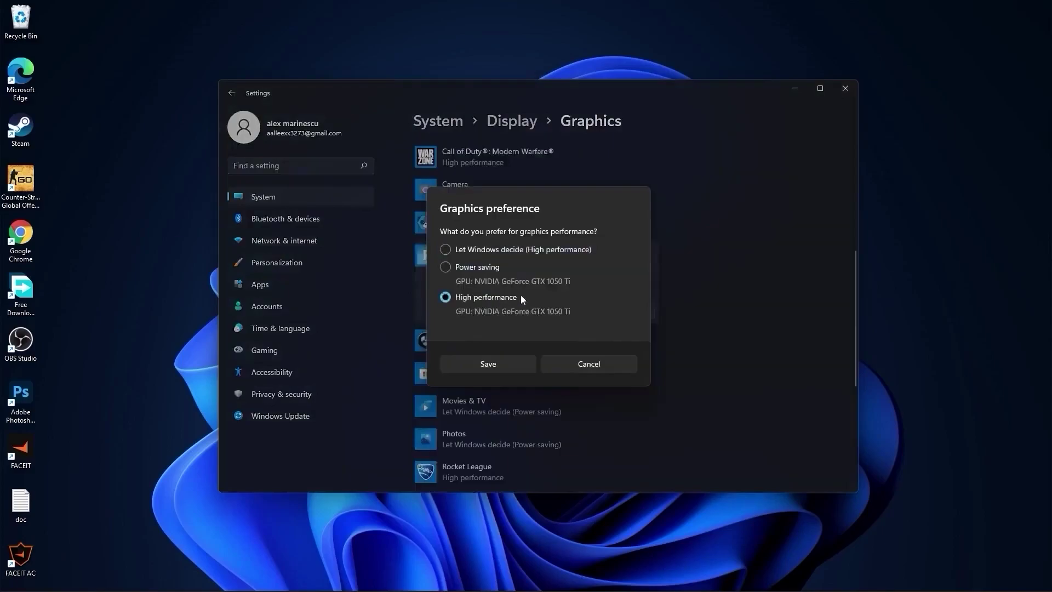
click(444, 297)
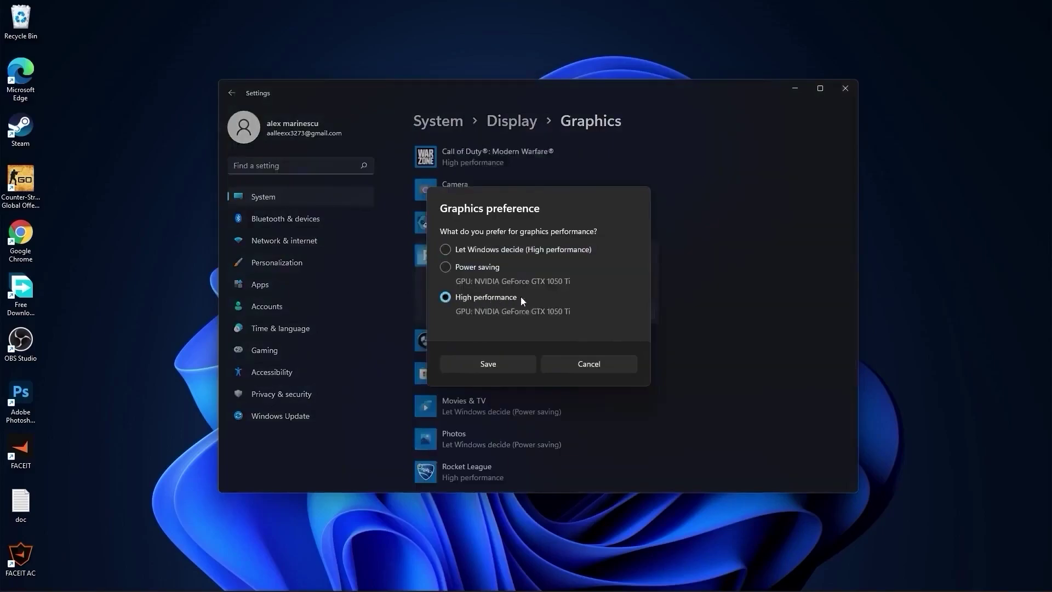
click(502, 363)
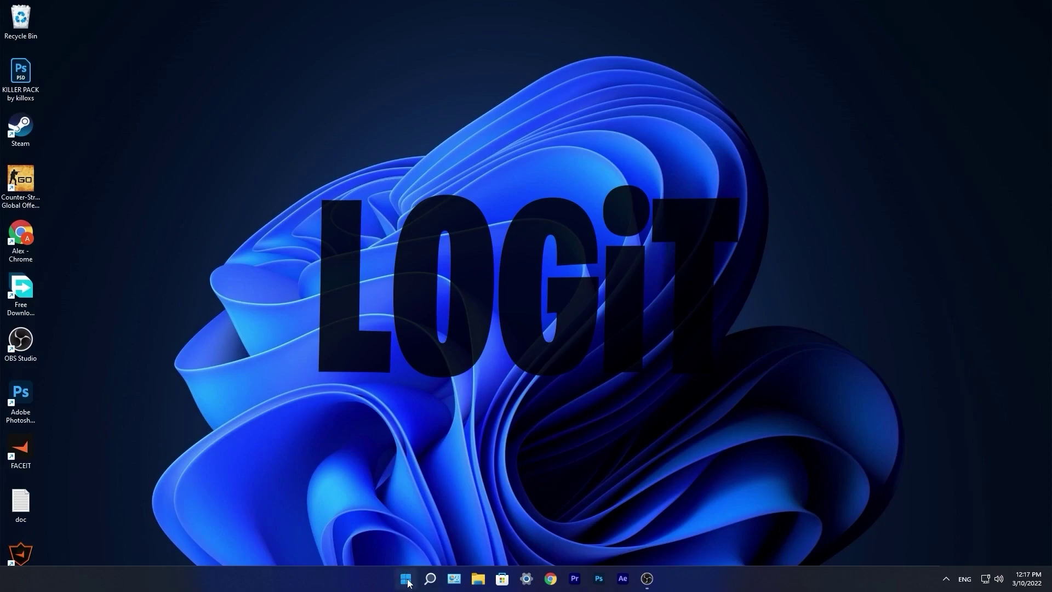
Step: Install pending Windows updates, confirm the PC is up to date, and close Settings
click(405, 579)
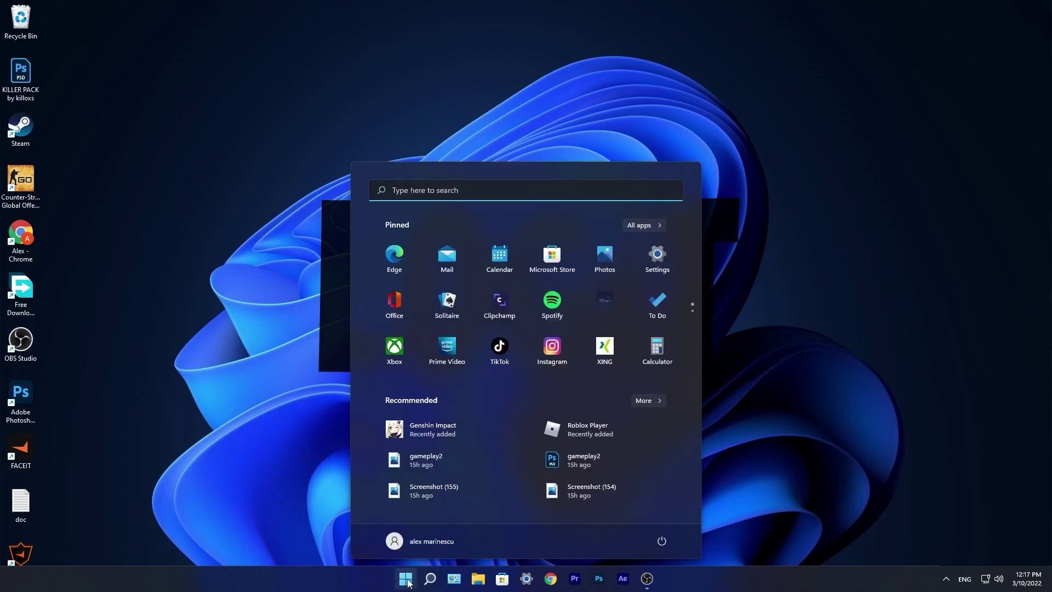
click(657, 256)
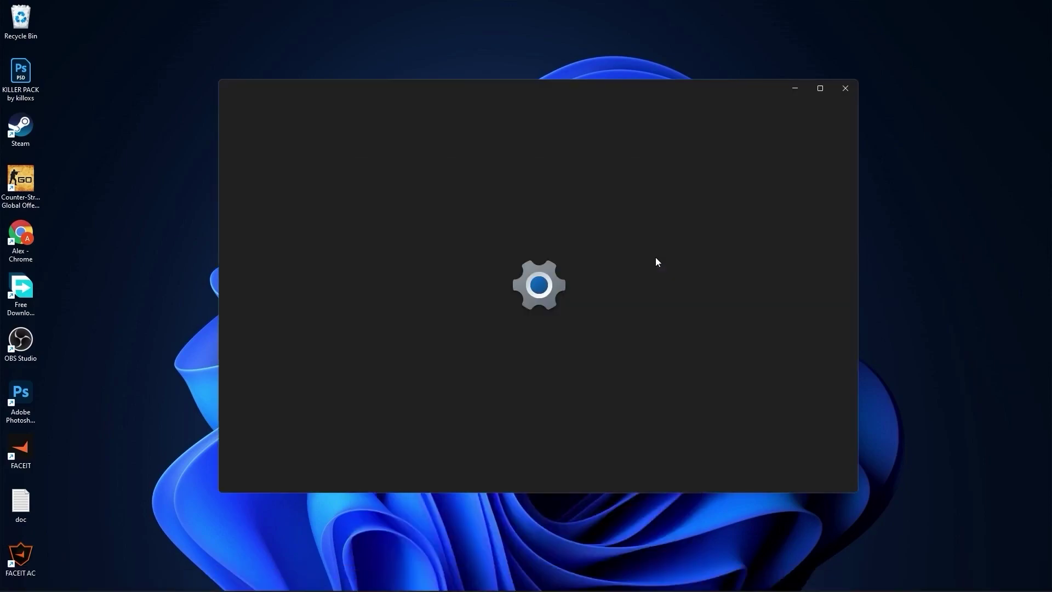
click(294, 417)
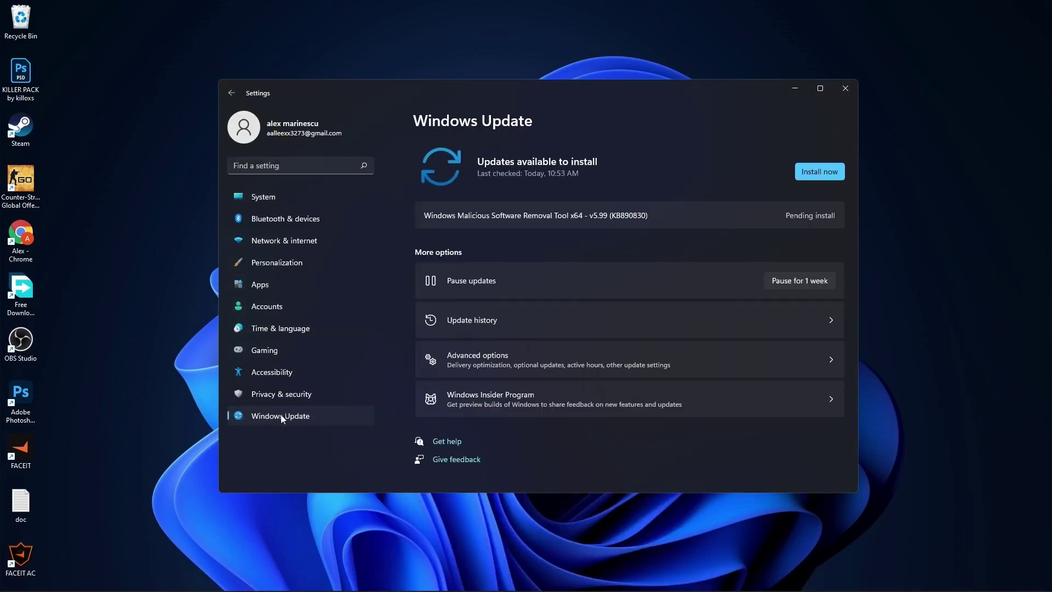
click(820, 172)
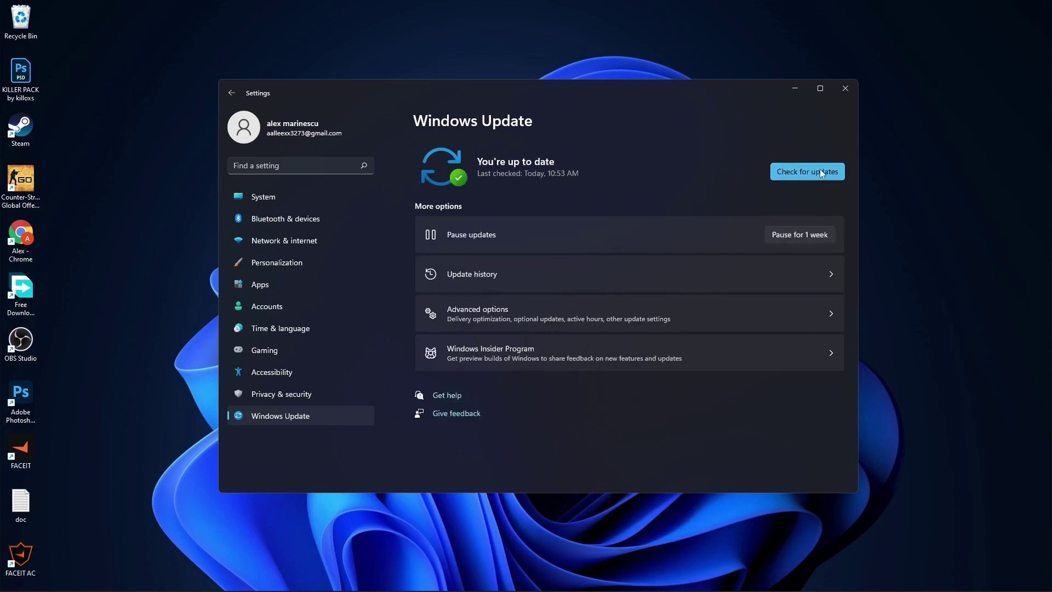
click(805, 173)
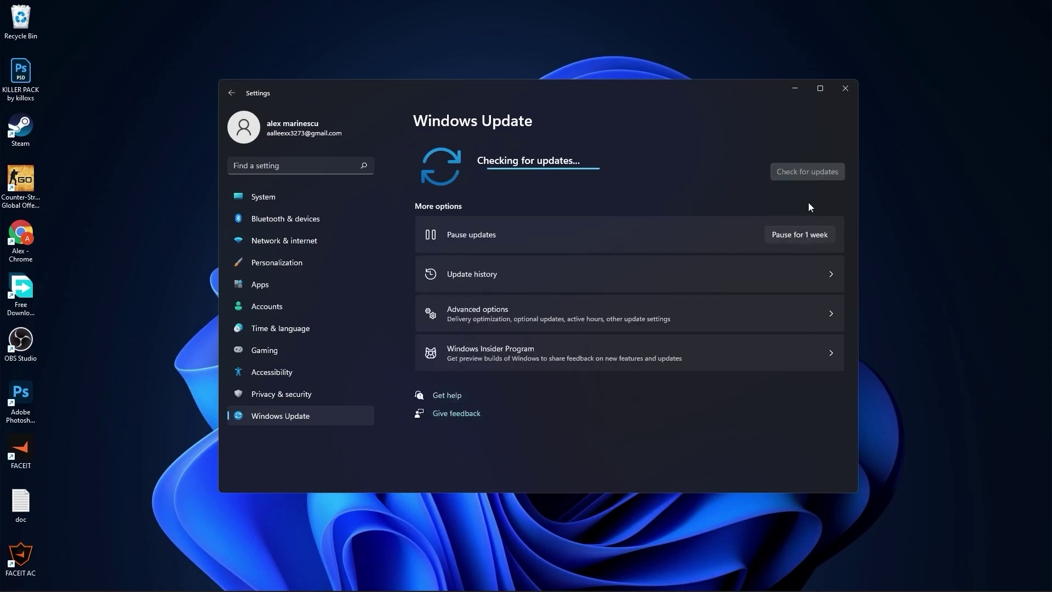
click(846, 88)
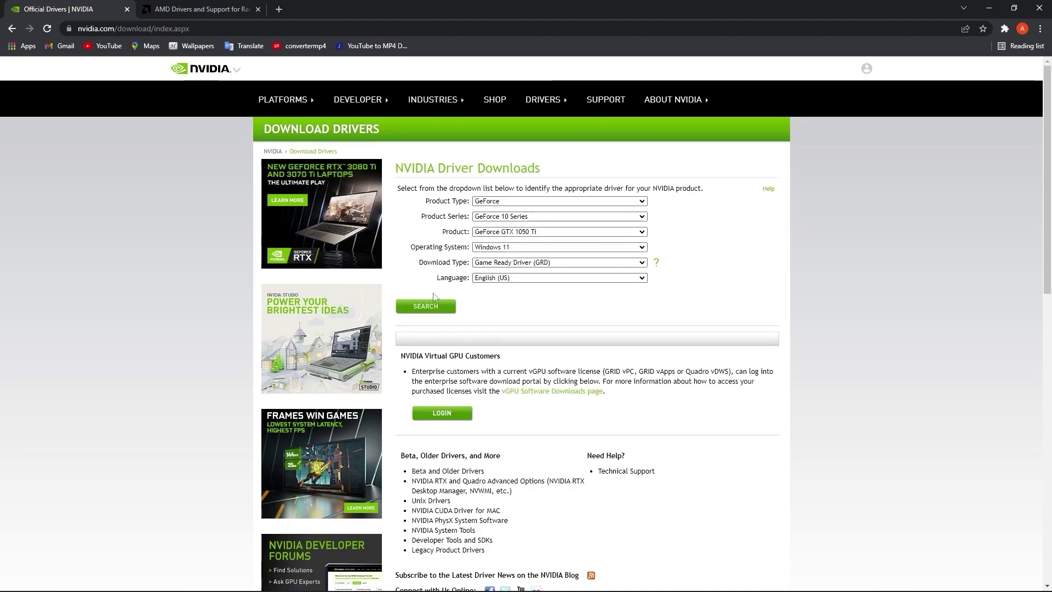
Step: Find and download the GTX 1050 Ti Windows 11 Game Ready driver 511.79
click(419, 305)
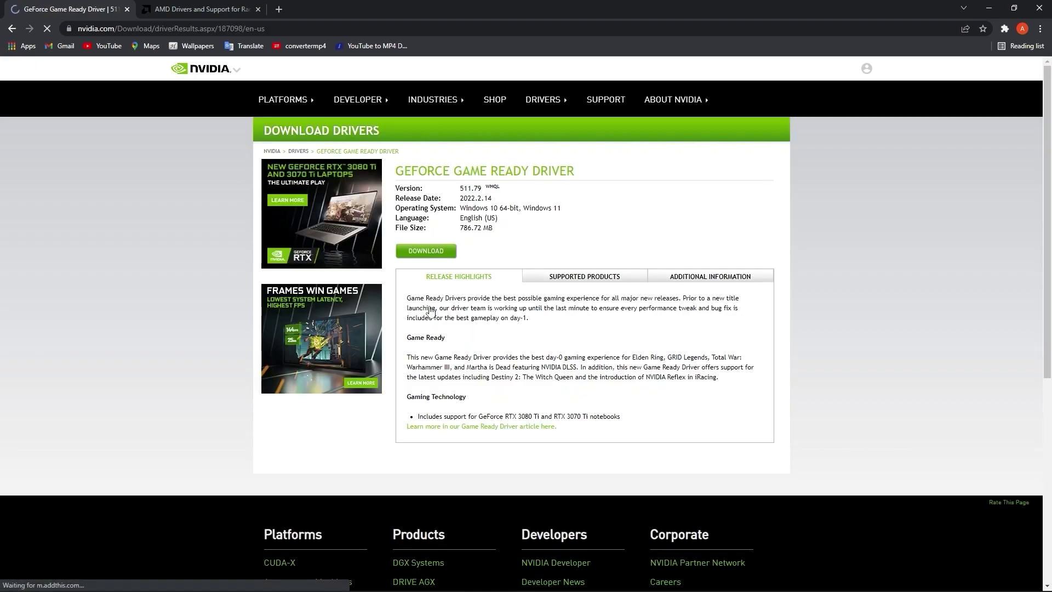
click(426, 253)
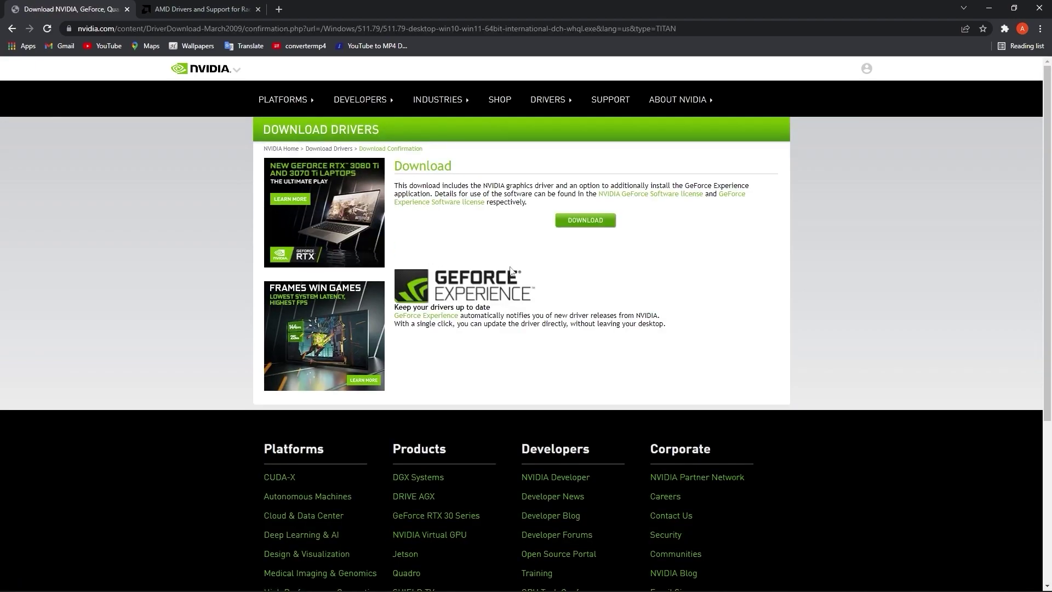
click(585, 218)
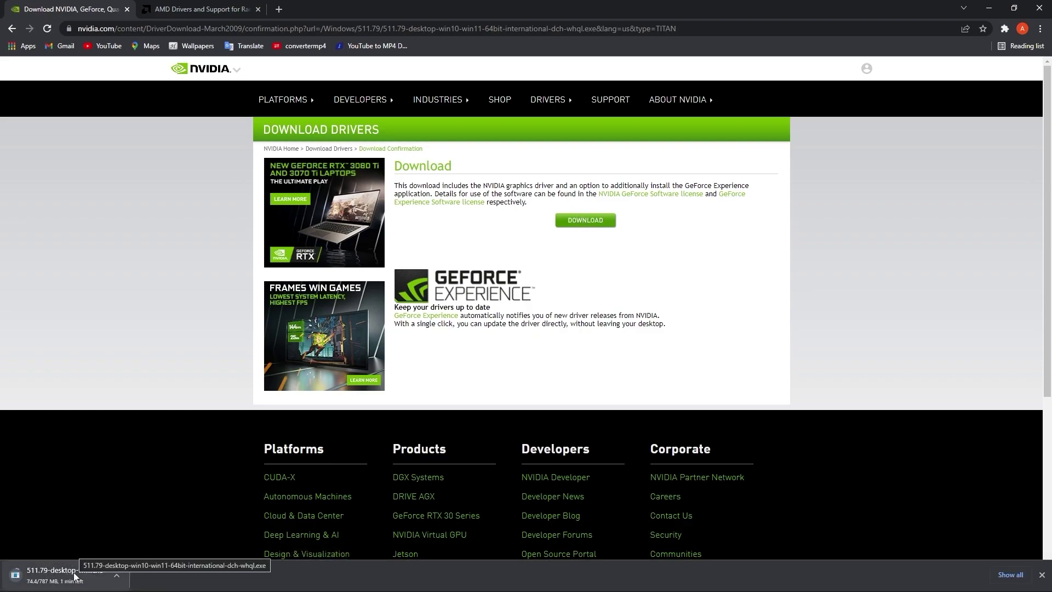
Step: Cancel the Radeon Software download on the AMD page and open the finished NVIDIA 511.79 installer
click(195, 9)
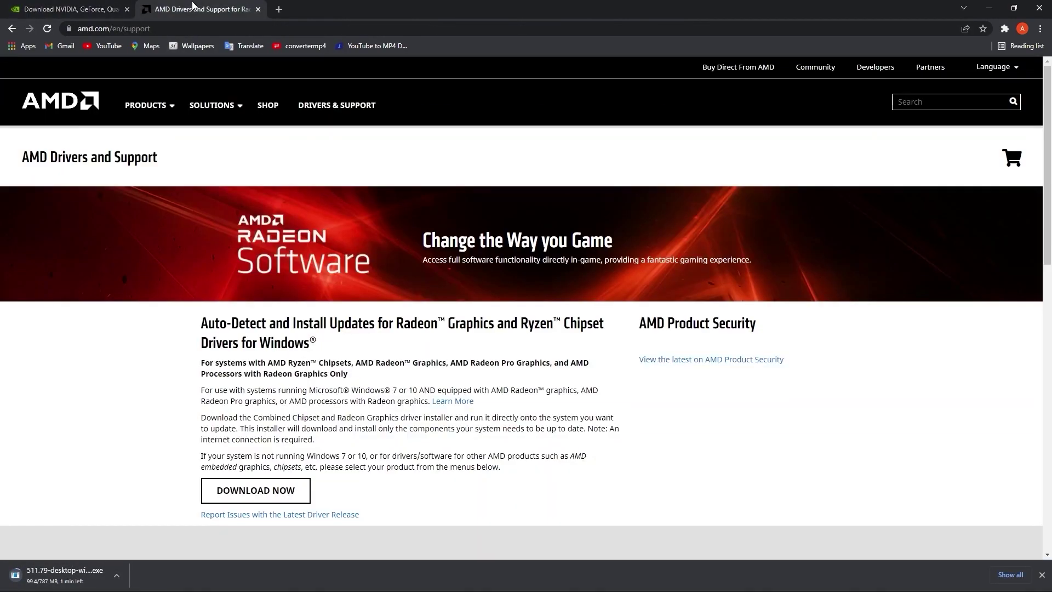
scroll(354, 368, down, 2)
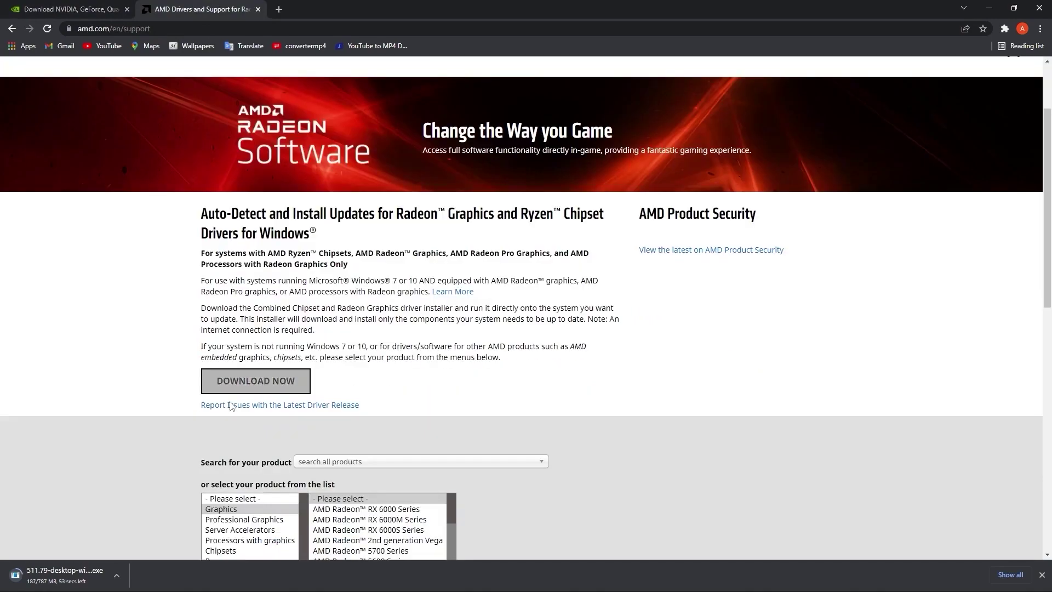
click(260, 380)
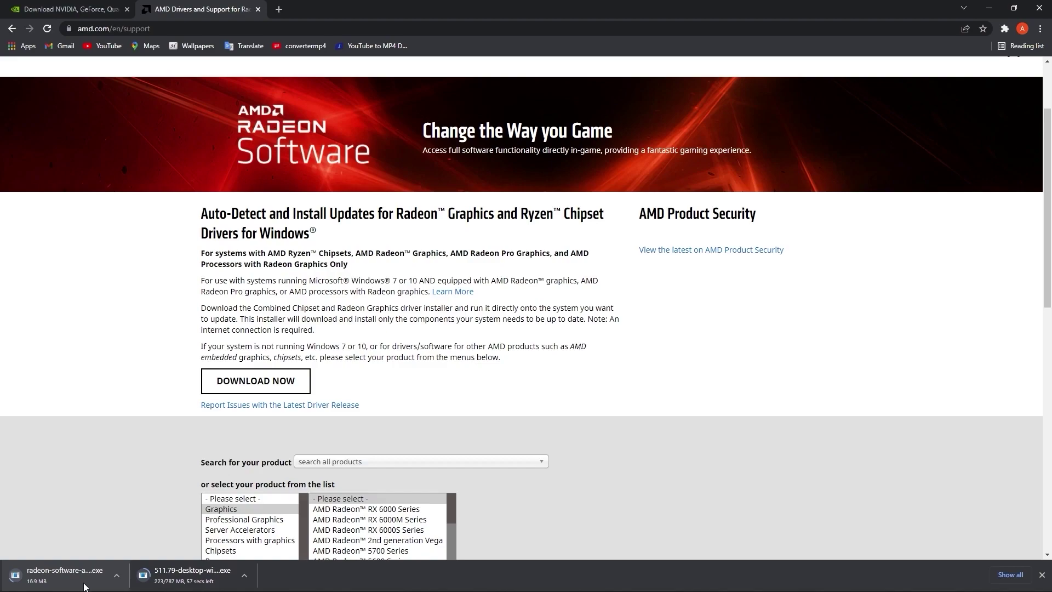
click(116, 575)
click(125, 555)
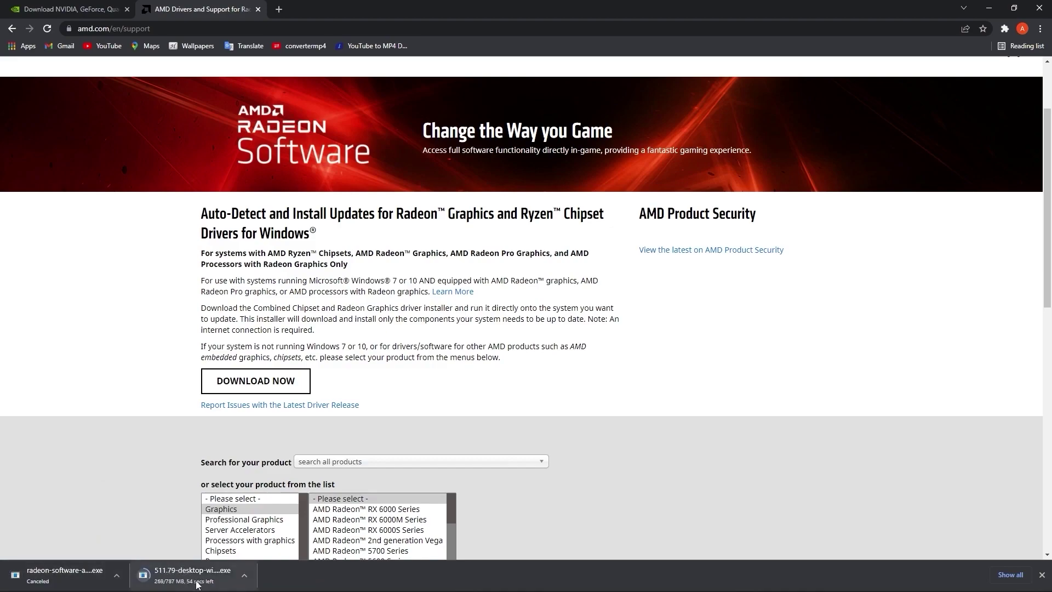
click(244, 575)
click(268, 502)
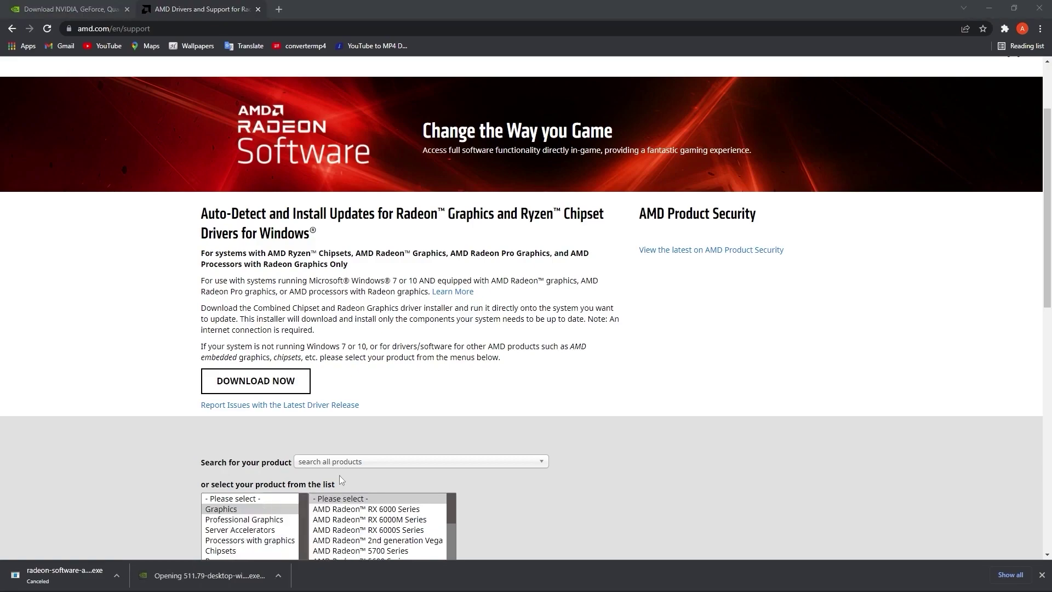
Step: Run the NVIDIA 511.79 Express install with the default extraction folder, then close the installer
click(989, 8)
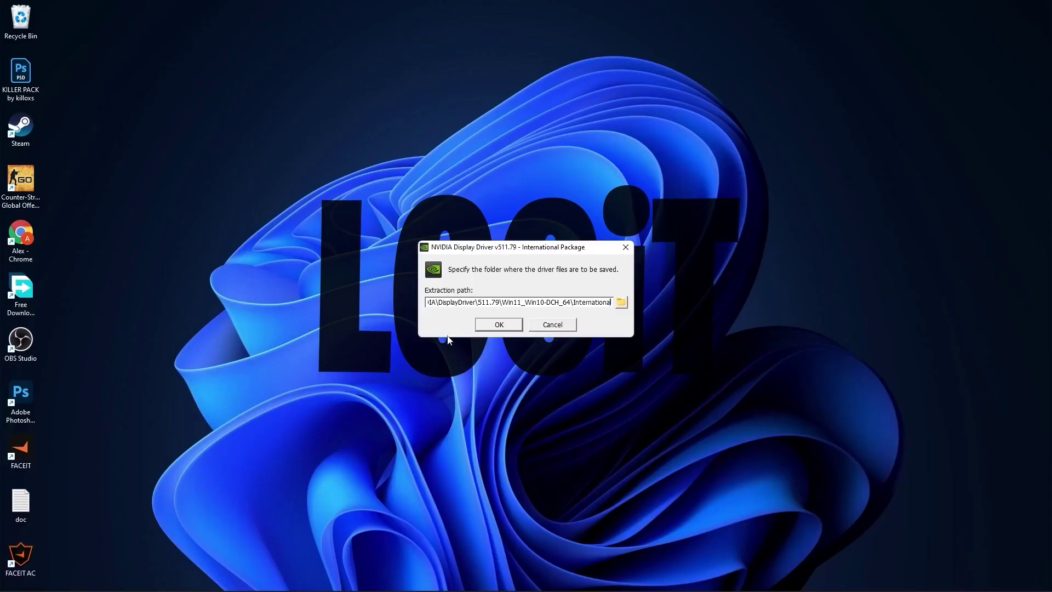
click(499, 324)
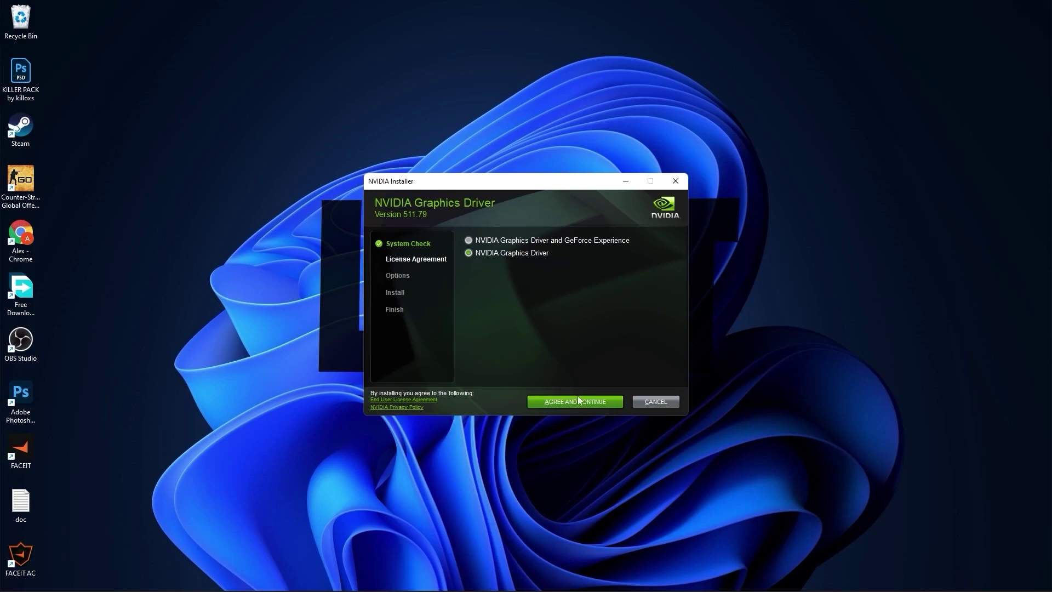
click(575, 403)
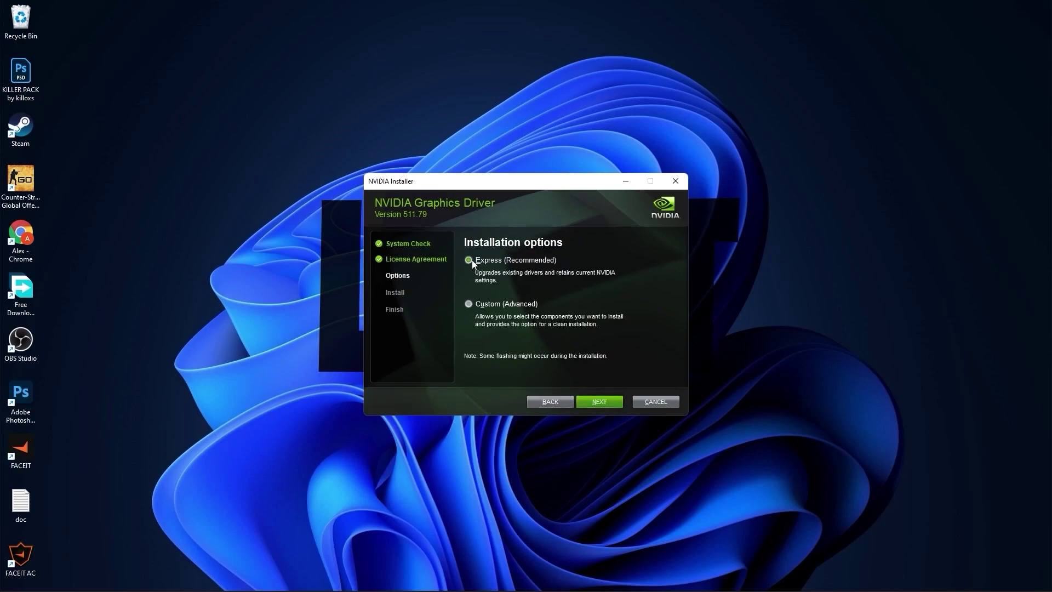
click(601, 403)
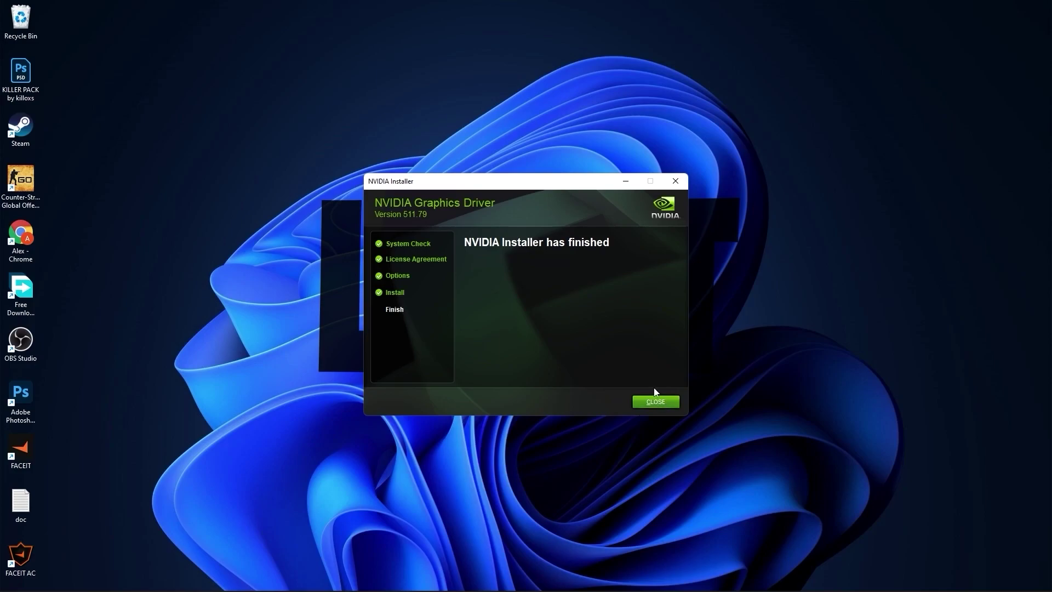
click(656, 402)
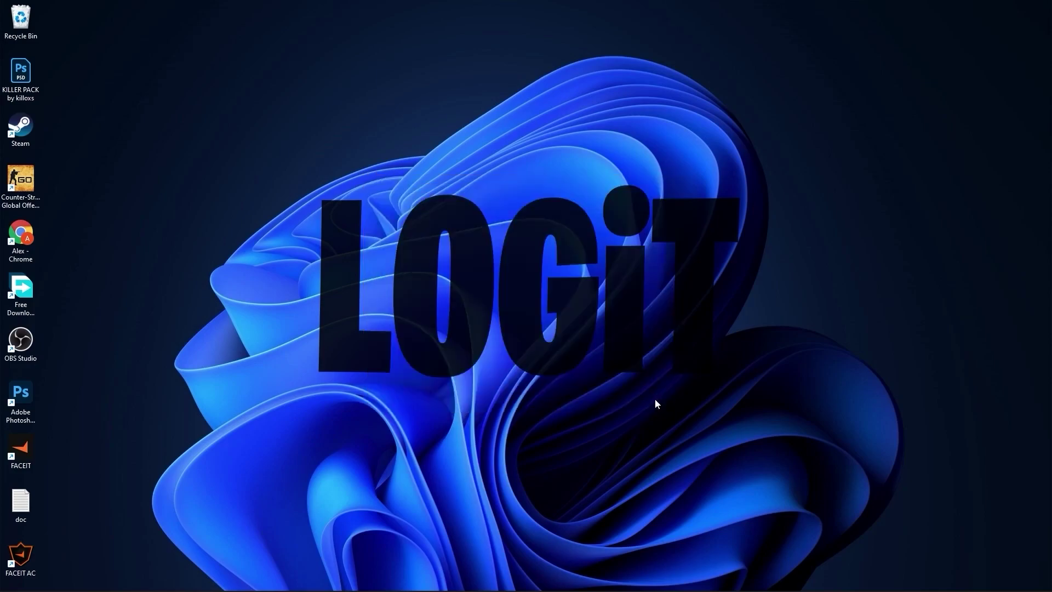
Step: Launch NVIDIA Control Panel from the desktop context menu's Show more options list
right_click(553, 159)
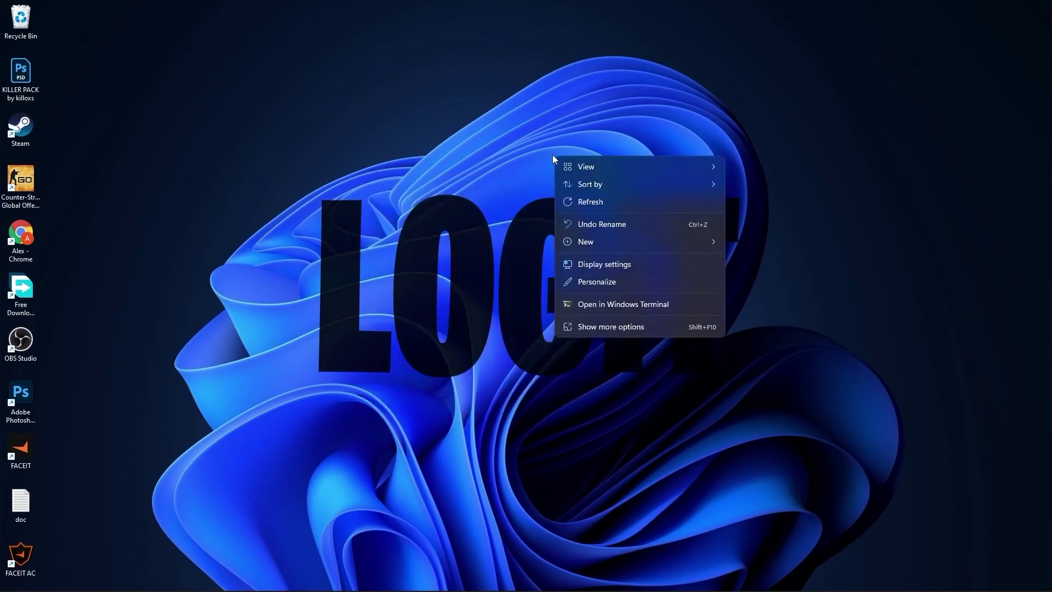
click(597, 325)
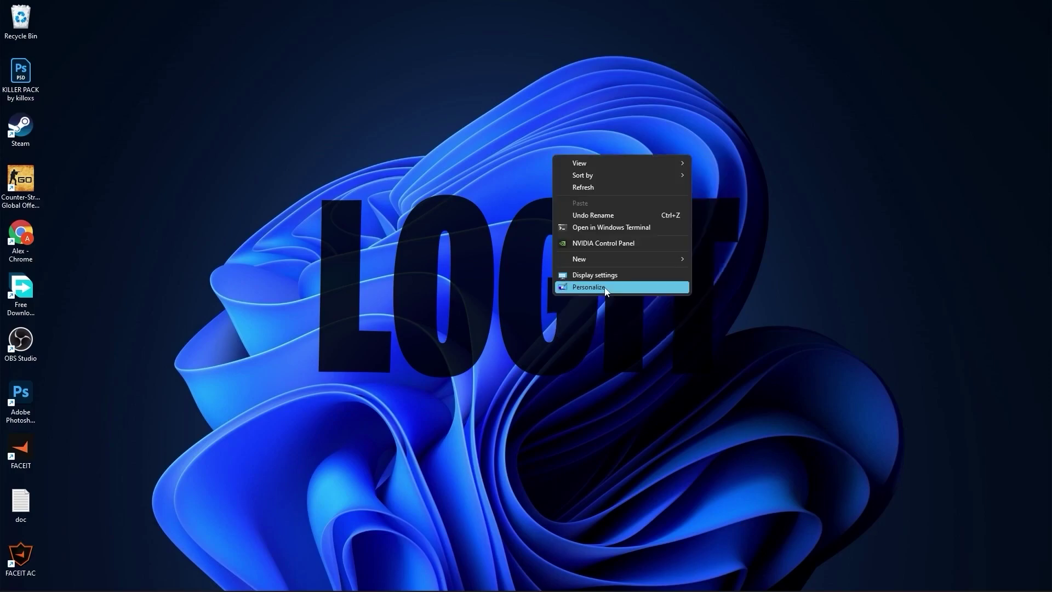
click(606, 244)
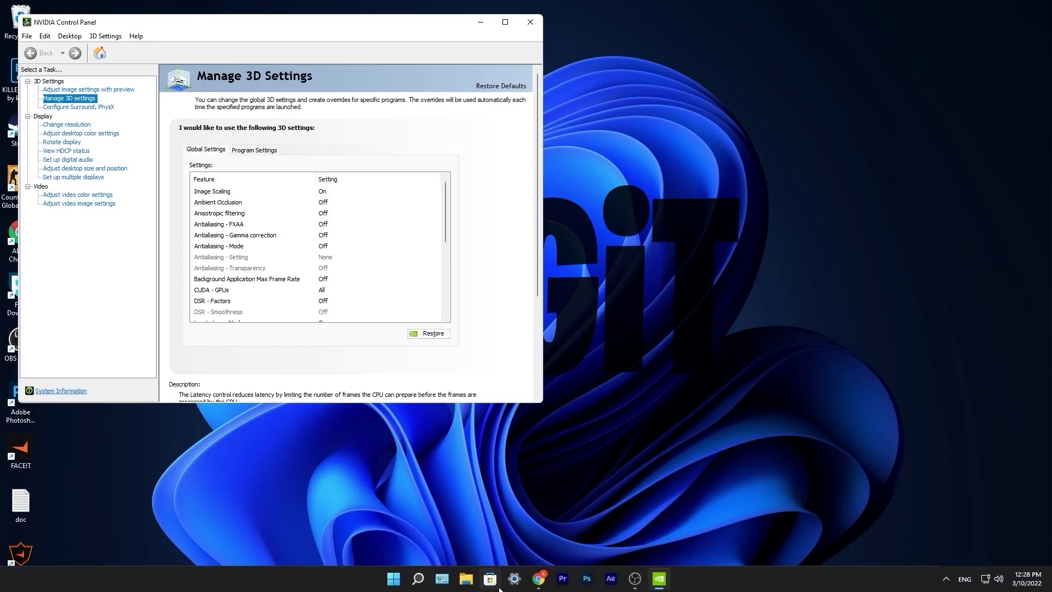
Step: Find 'nvidia control panel' in Microsoft Store, launch it, and show Adjust Image Settings with Preview
click(490, 579)
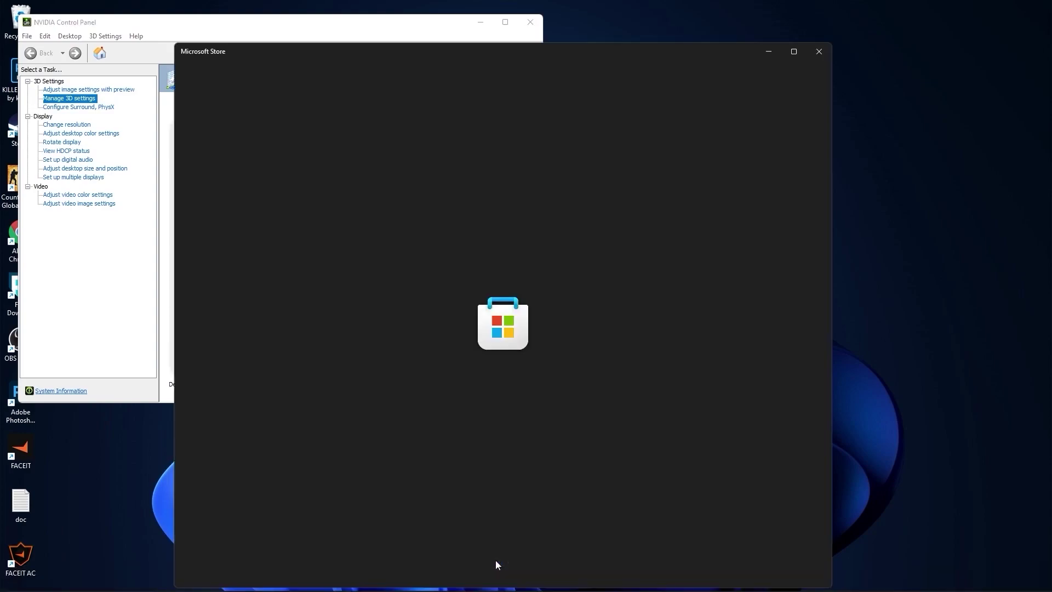
text(nvidia control panel)
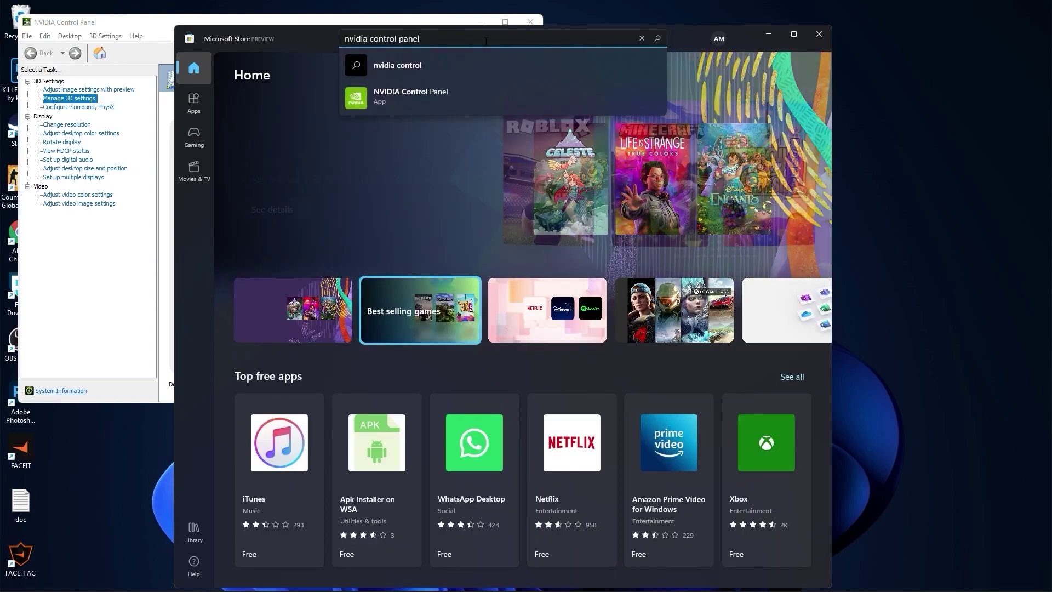
click(403, 91)
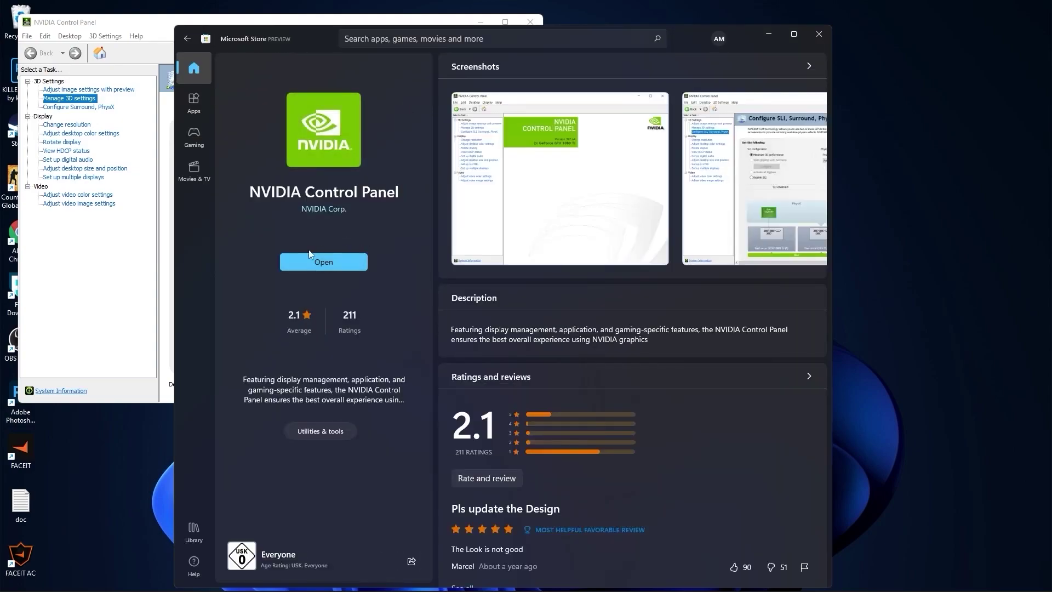
click(331, 267)
click(47, 91)
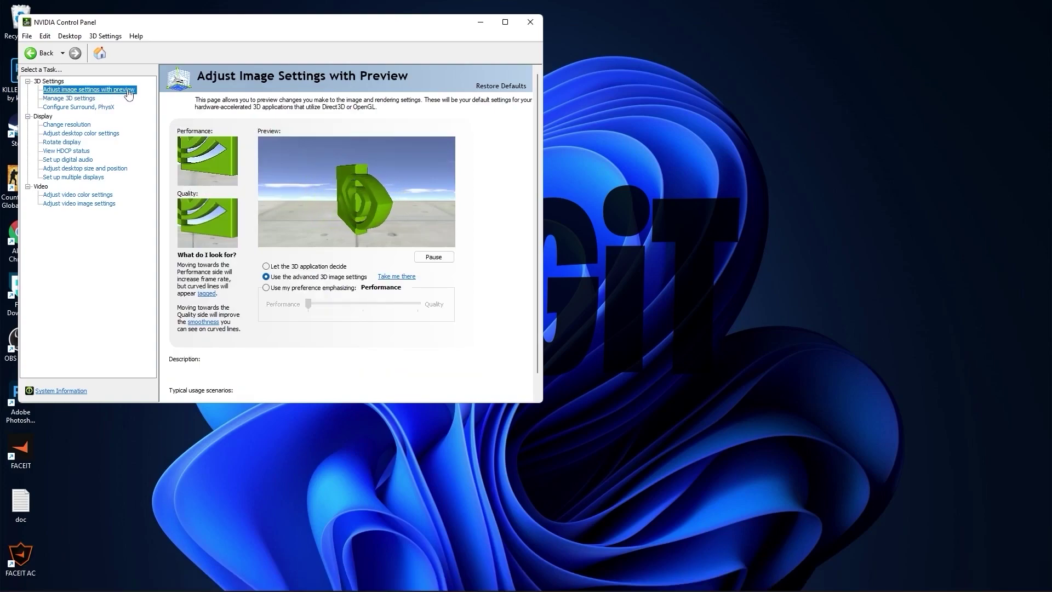
Step: Set the 3D image settings preference fully toward Performance and apply it
click(328, 289)
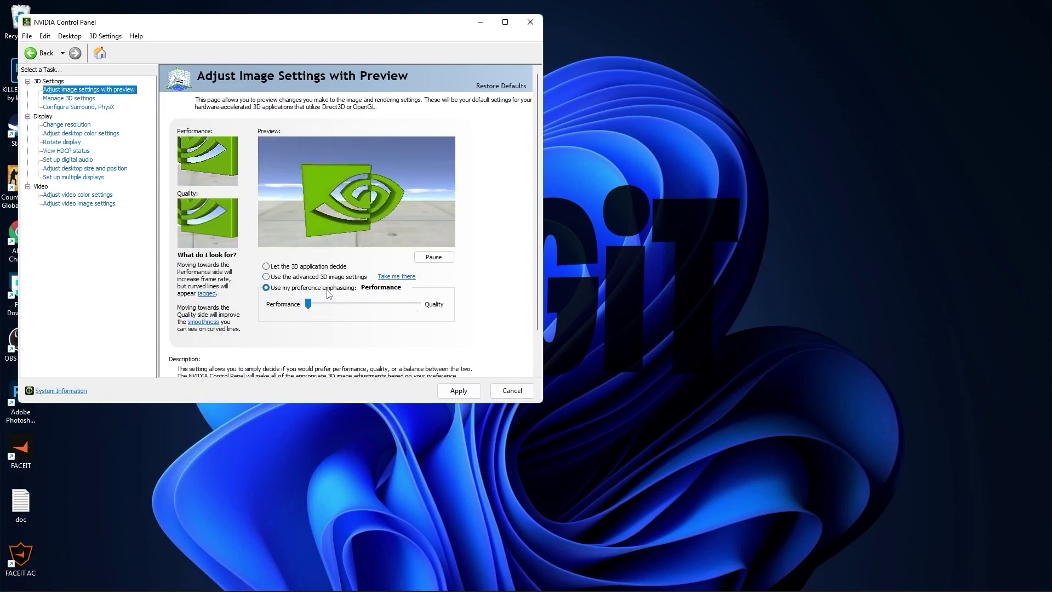
mouse_move(308, 304)
mouse_down()
mouse_move(357, 304)
mouse_move(309, 304)
mouse_up()
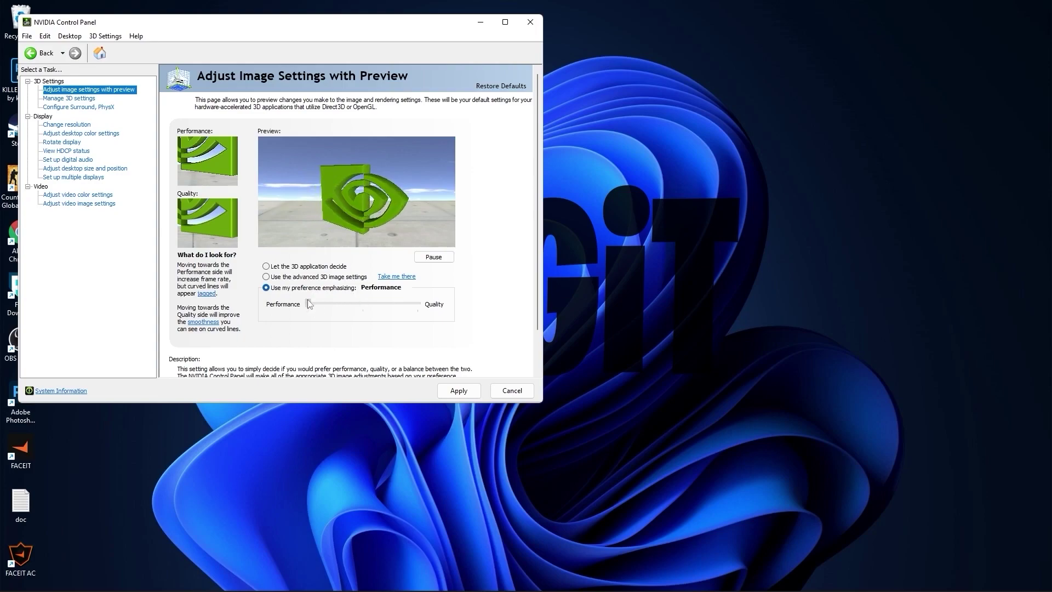
click(455, 391)
Step: In Manage 3D Settings, turn Image Scaling on with 50% sharpening and Low Latency Mode On
click(55, 99)
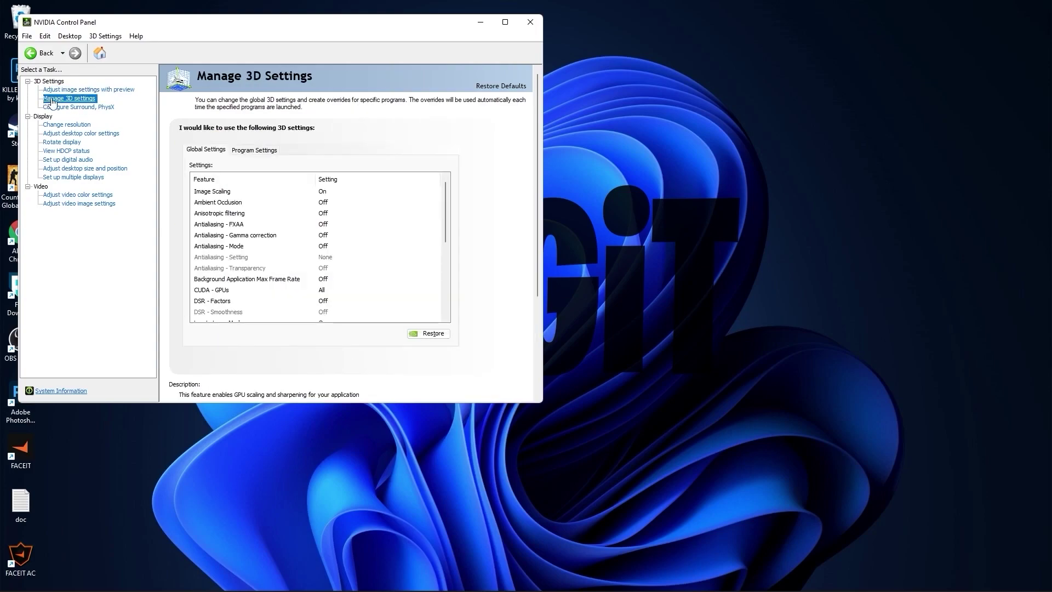
click(212, 193)
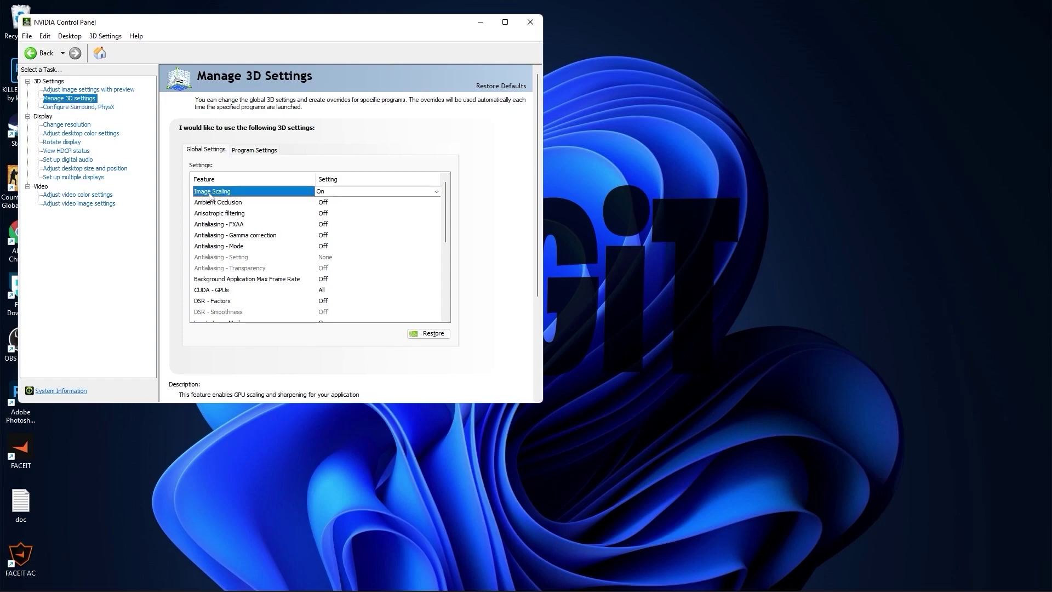
click(321, 194)
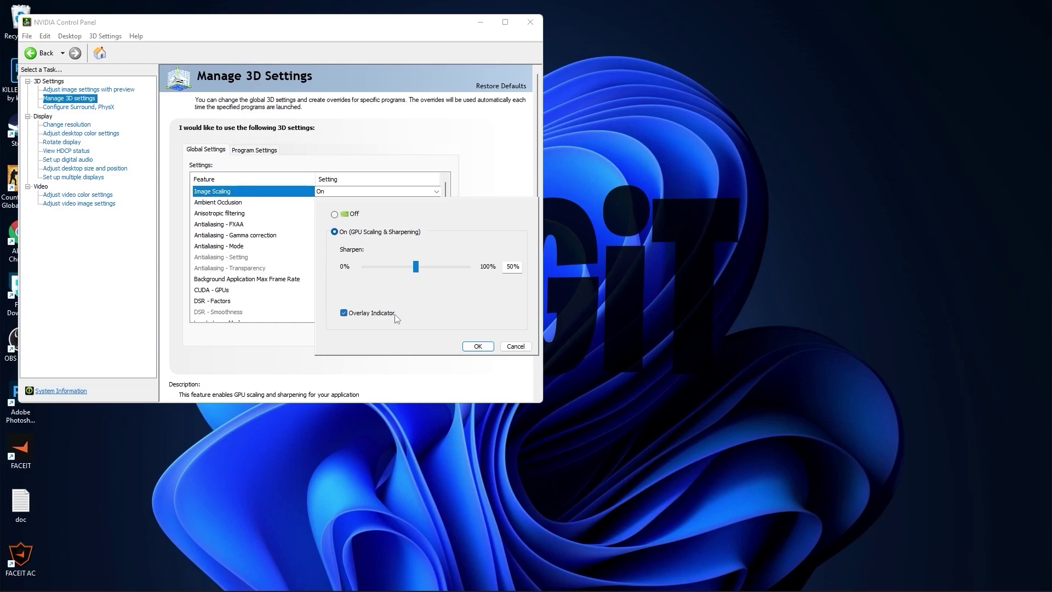
click(480, 346)
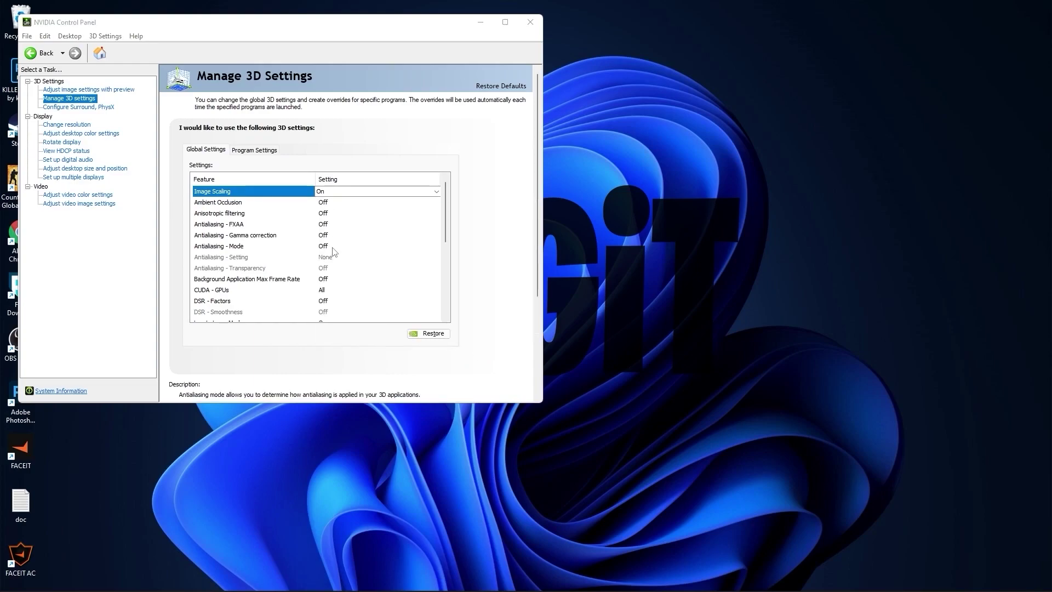
scroll(332, 247, down, 2)
click(210, 257)
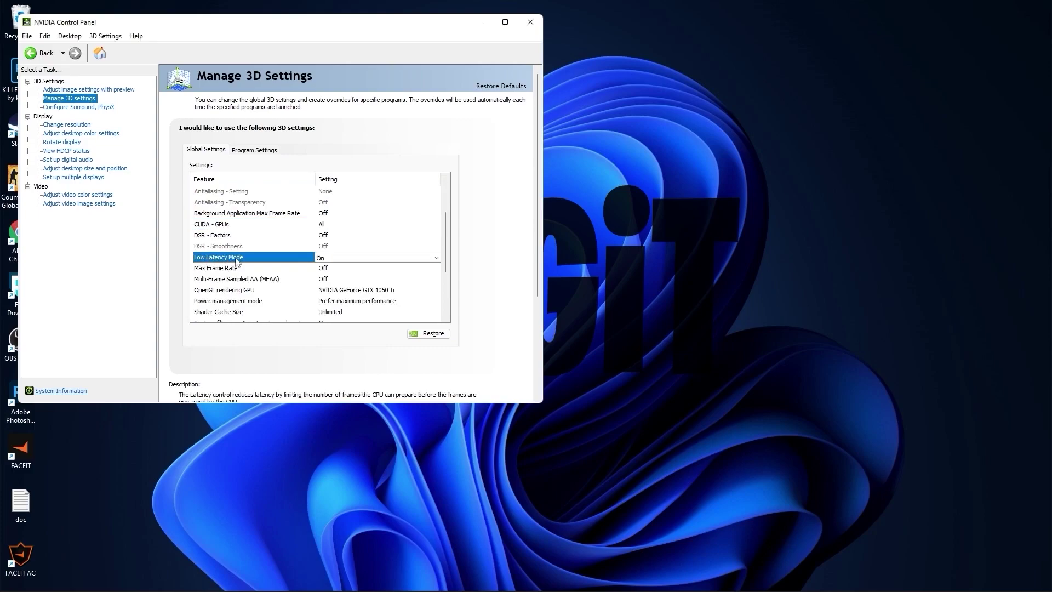
click(324, 260)
click(336, 272)
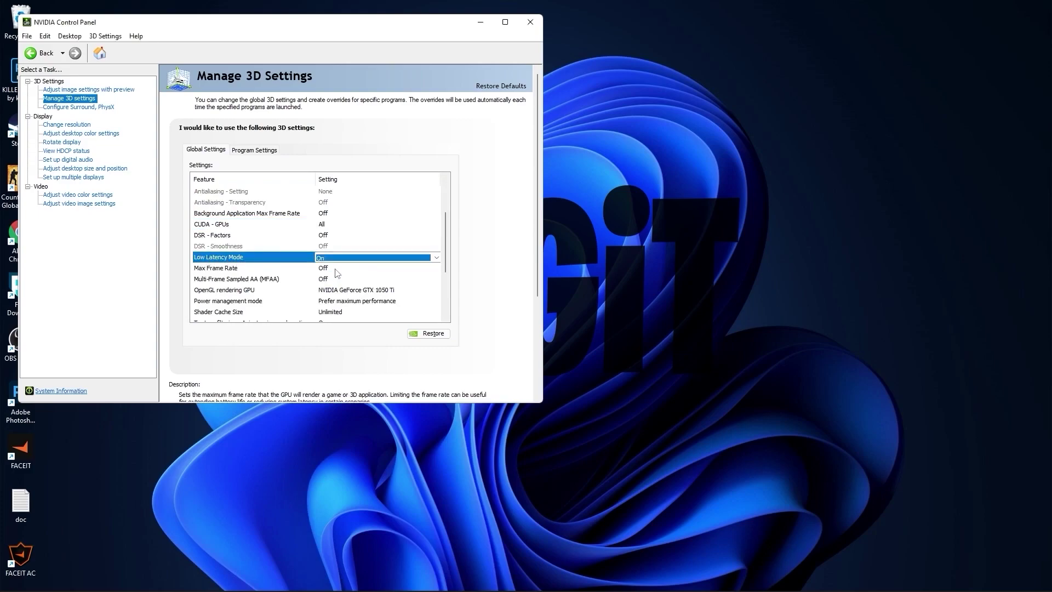
Step: Keep Max Frame Rate Off, use the GTX 1050 Ti for OpenGL, and prefer maximum performance power
click(236, 269)
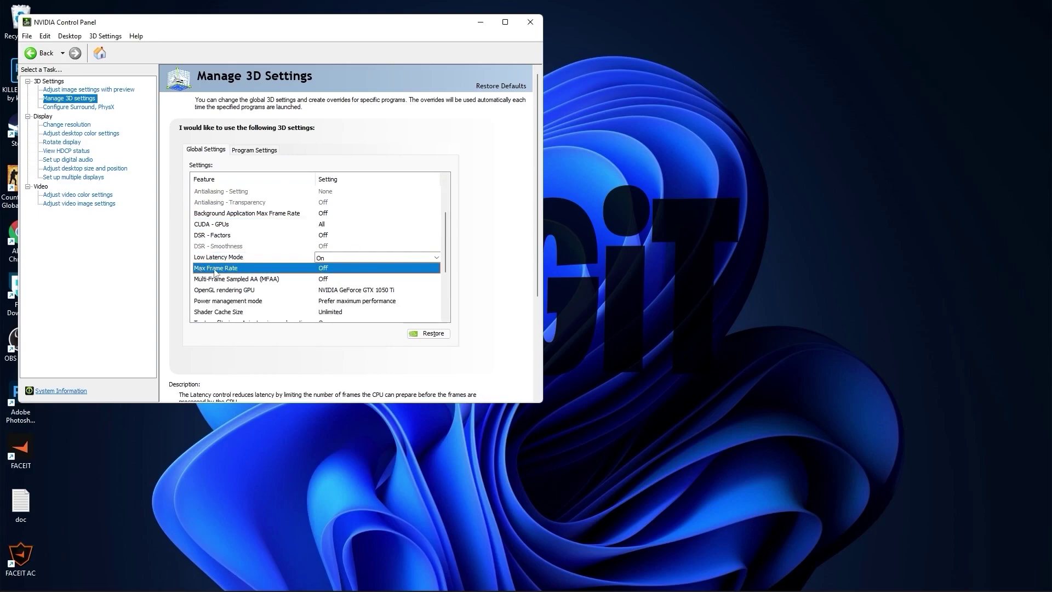
click(323, 270)
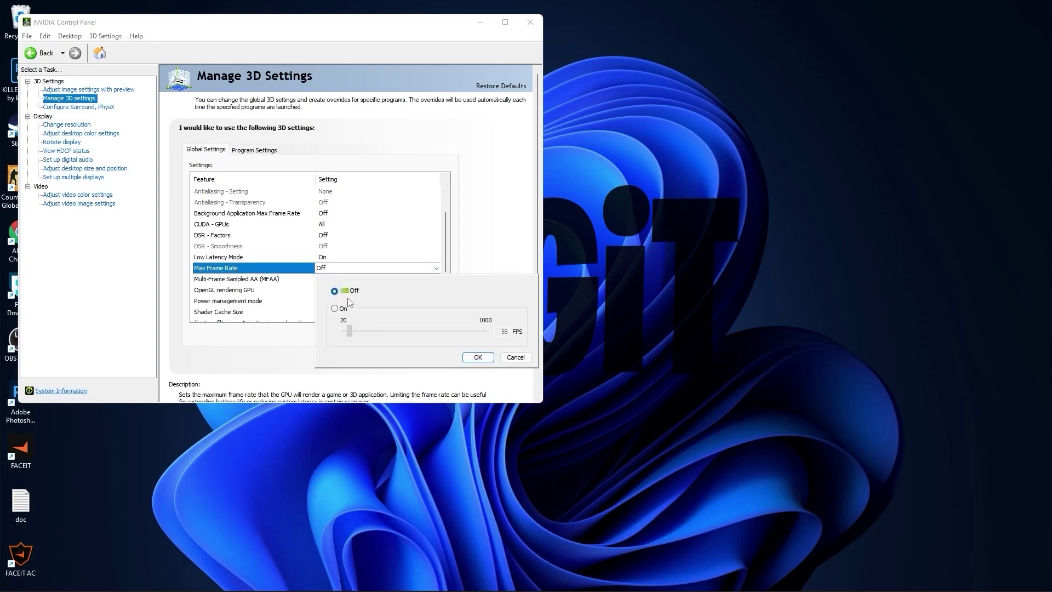
click(477, 357)
scroll(196, 237, down, 2)
click(196, 236)
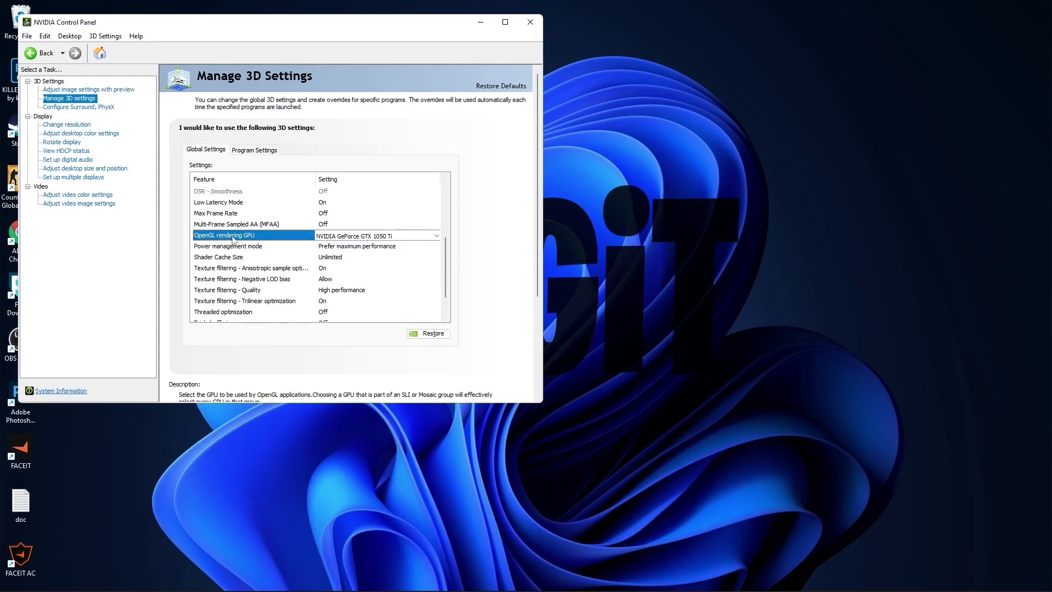
click(332, 236)
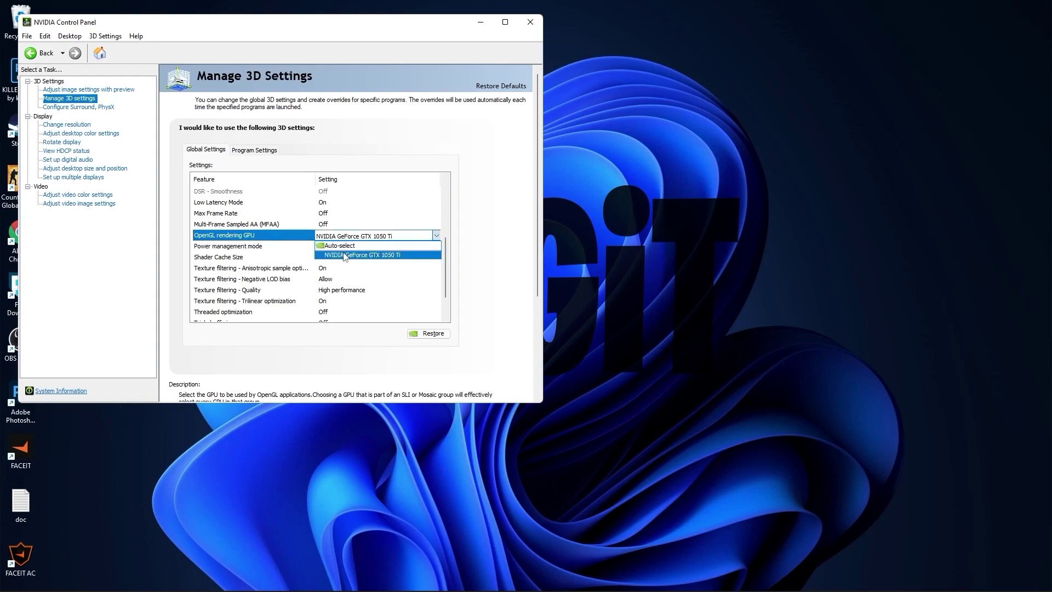
click(344, 255)
click(372, 246)
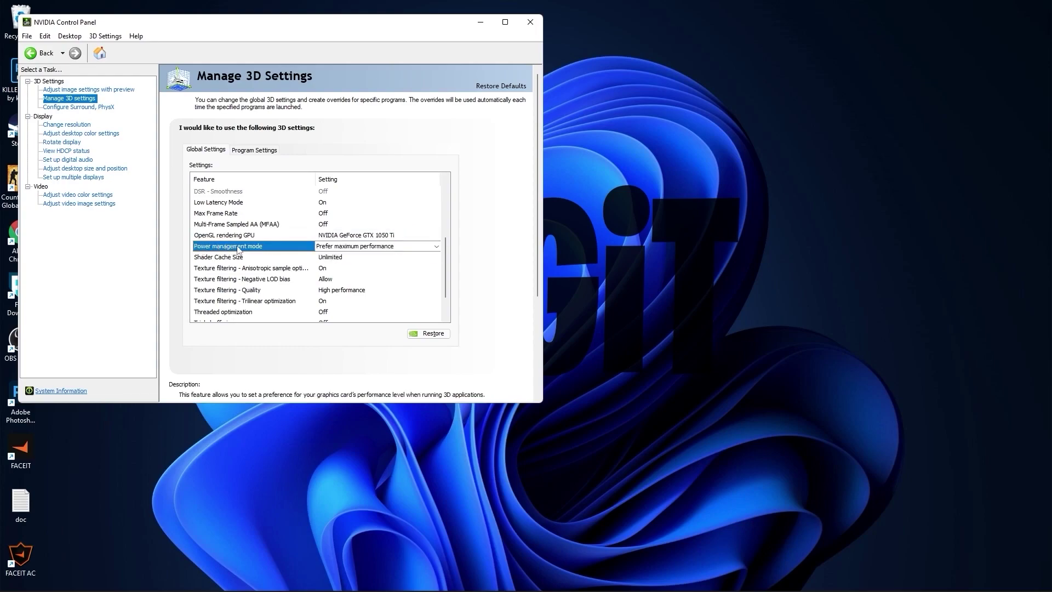
click(333, 248)
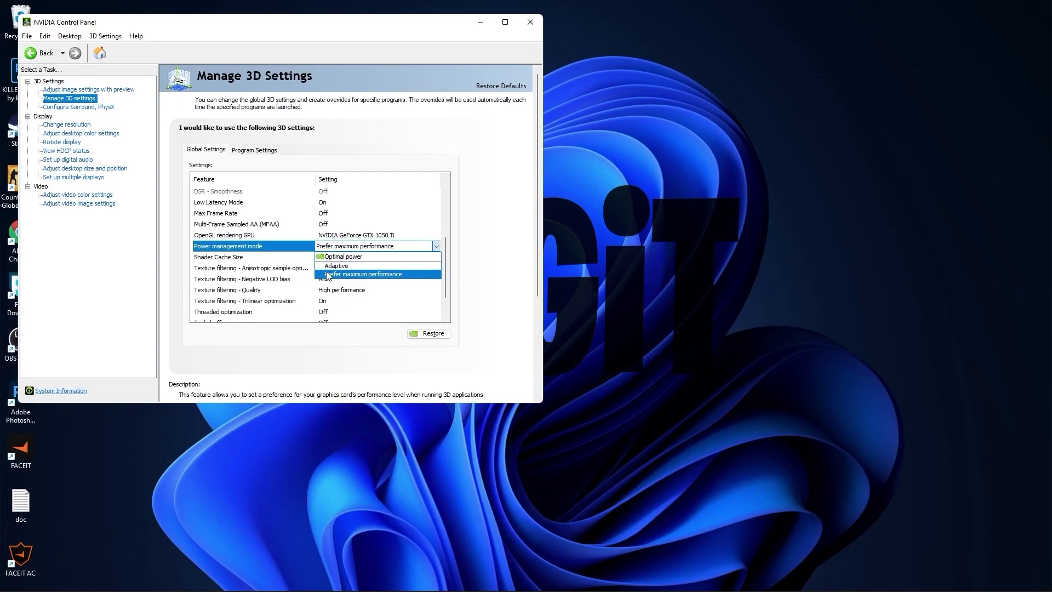
click(340, 275)
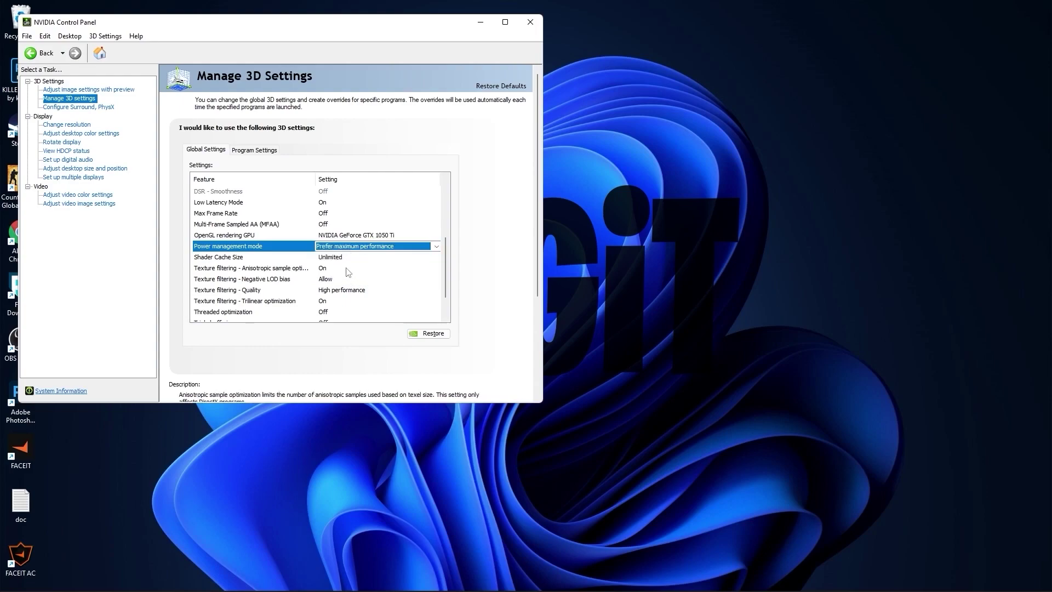
Step: Set texture filtering to High performance, threaded optimization and vertical sync Off, then view Change Resolution
scroll(225, 261, down, 1)
click(225, 261)
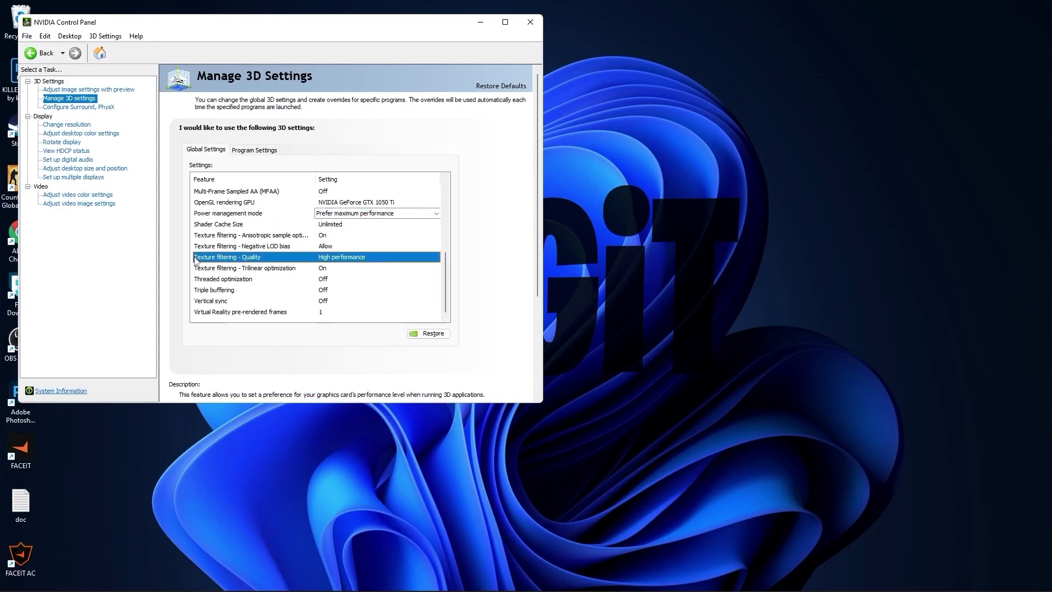
click(320, 259)
click(327, 267)
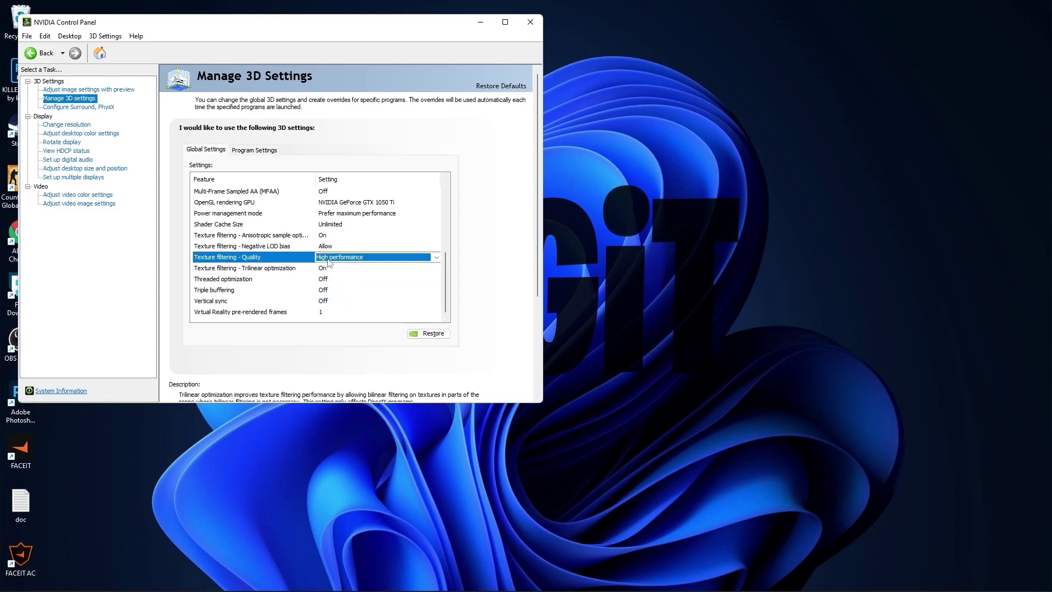
click(239, 280)
click(328, 280)
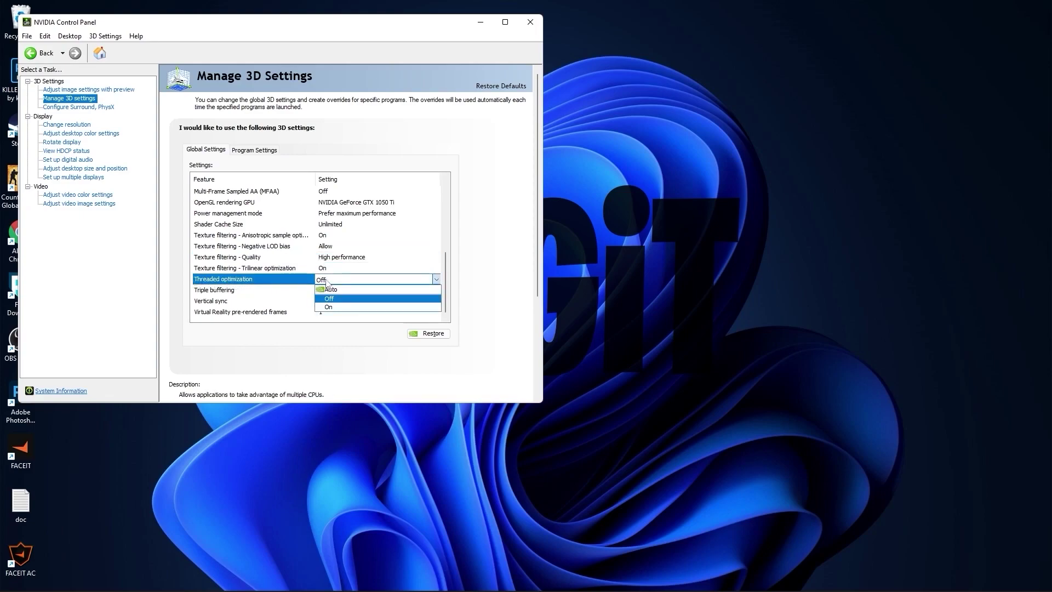
click(324, 300)
click(197, 302)
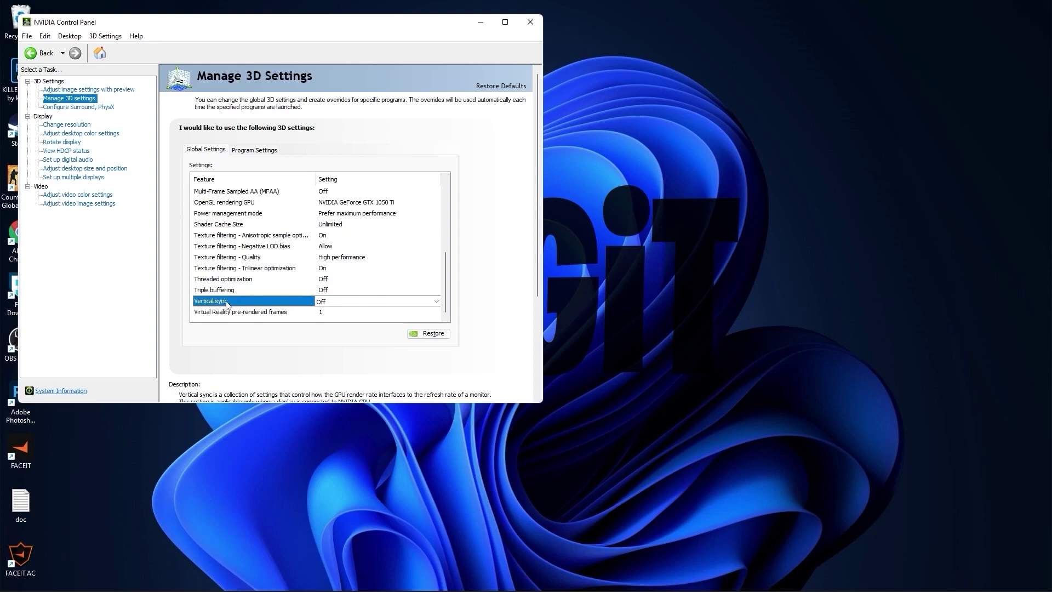
click(328, 302)
click(335, 322)
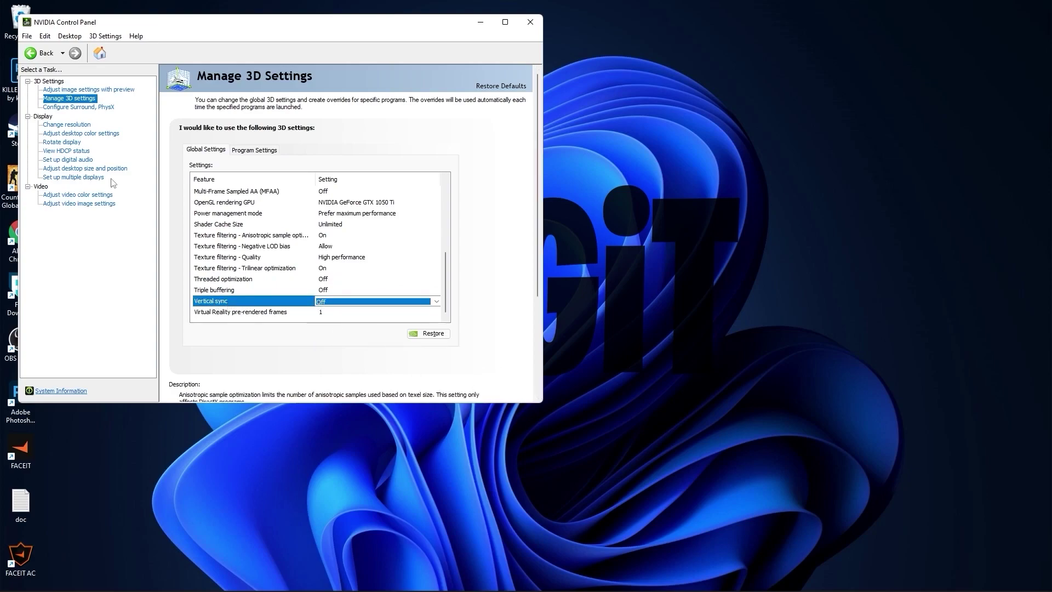
click(57, 126)
scroll(257, 304, up, 5)
Step: Set the display to PC 1920 × 1080 at 75Hz, apply, and keep the new configuration
click(227, 295)
click(340, 271)
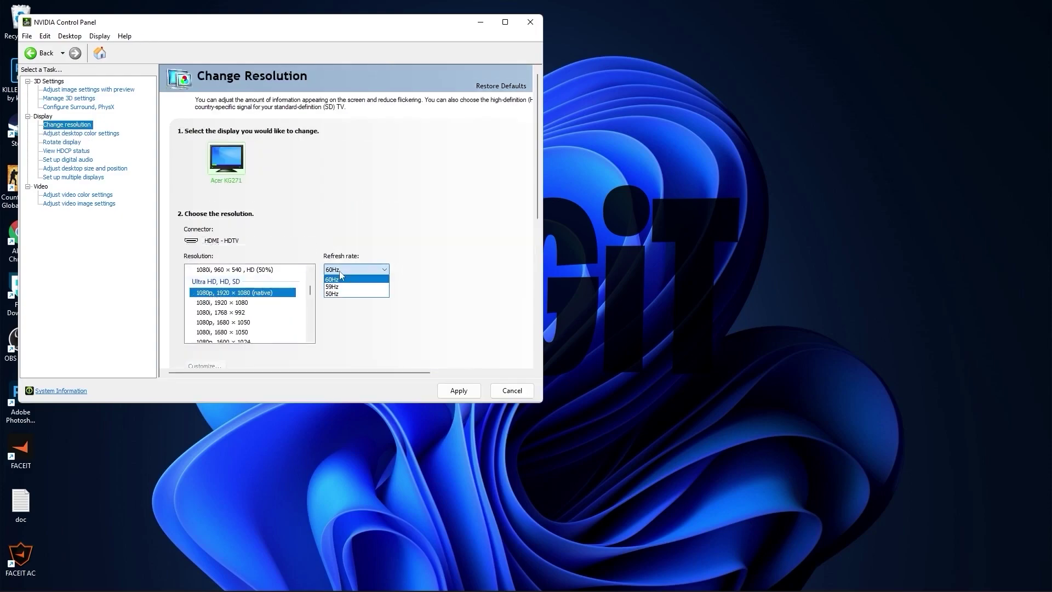
click(340, 280)
scroll(258, 307, down, 5)
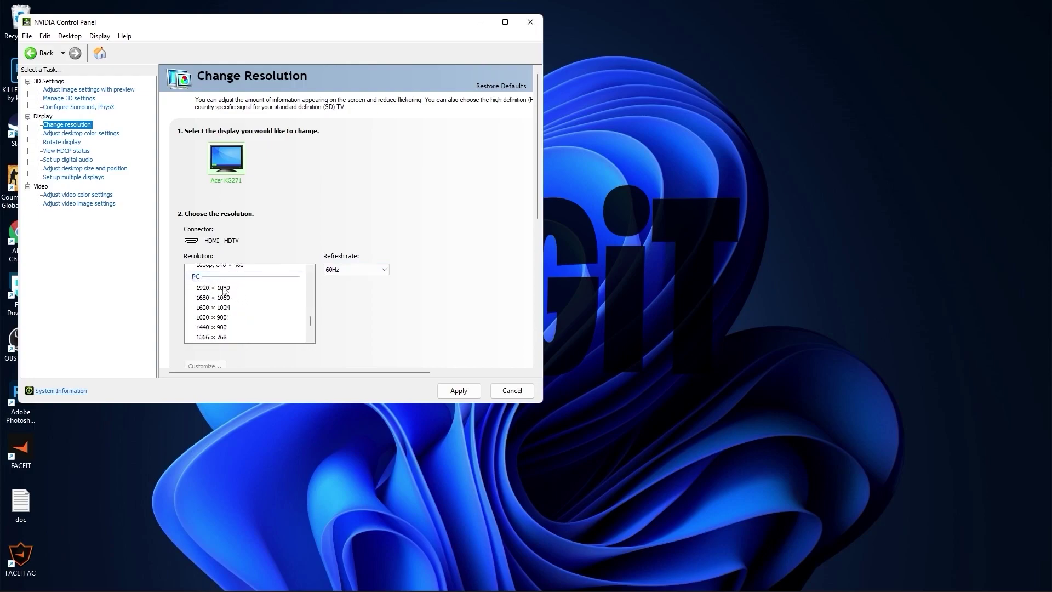
click(203, 289)
click(339, 270)
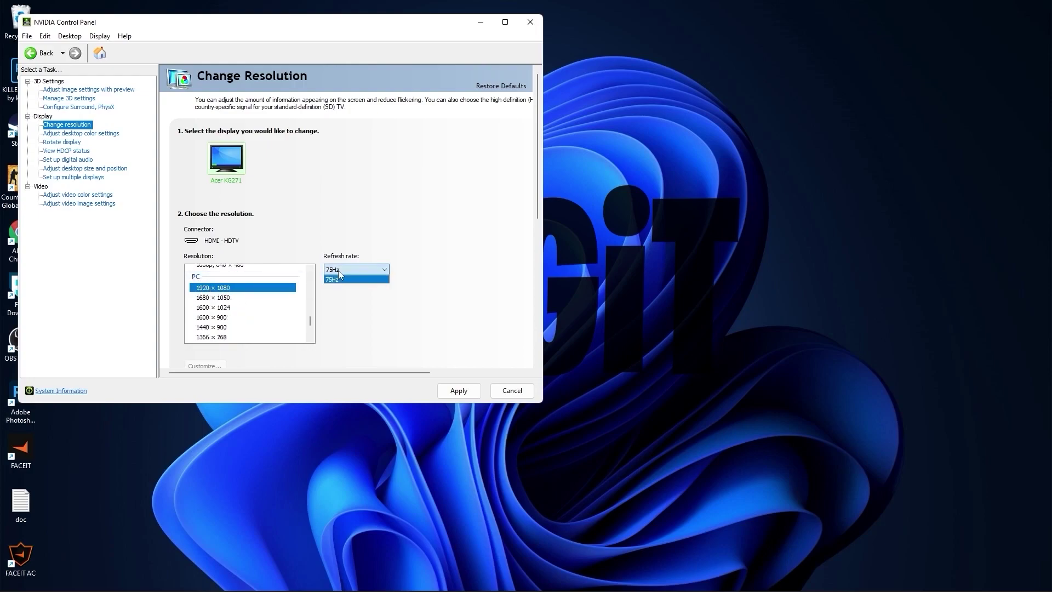
click(344, 270)
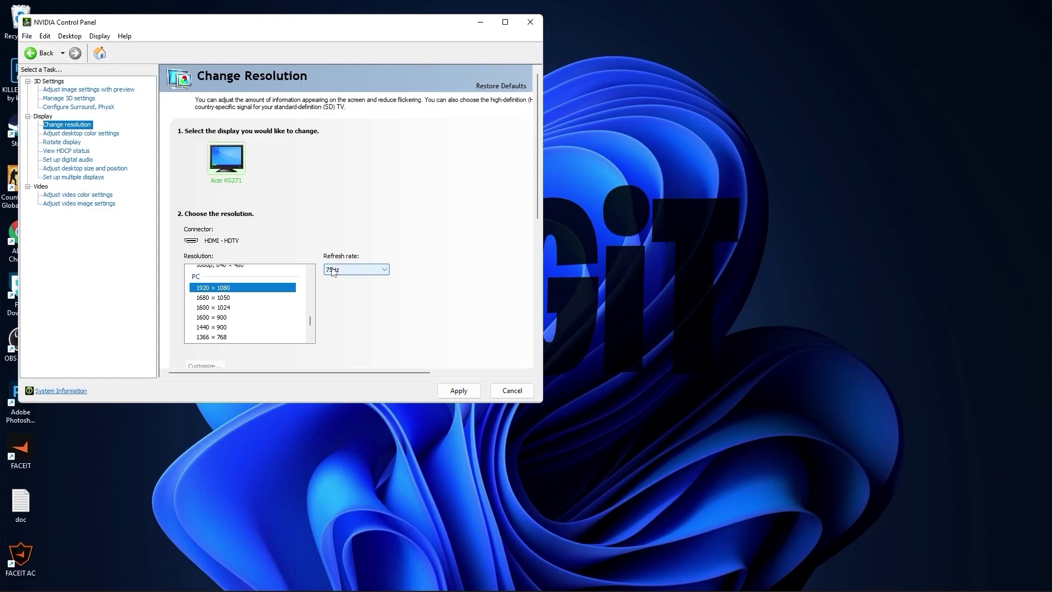
click(458, 390)
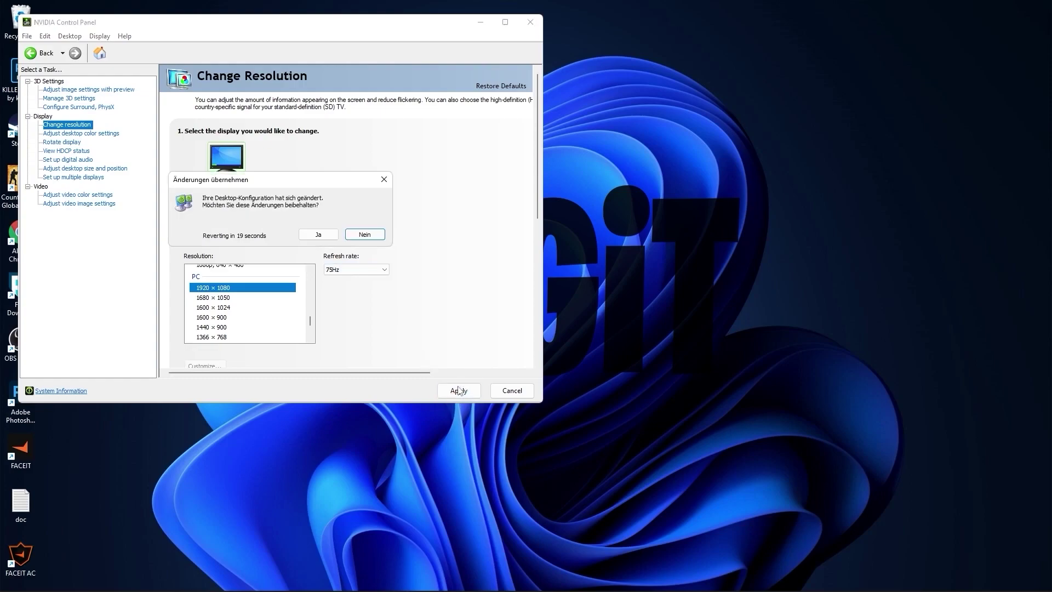
click(317, 233)
Step: Raise digital vibrance to 70% in Adjust Desktop Color Settings
click(55, 136)
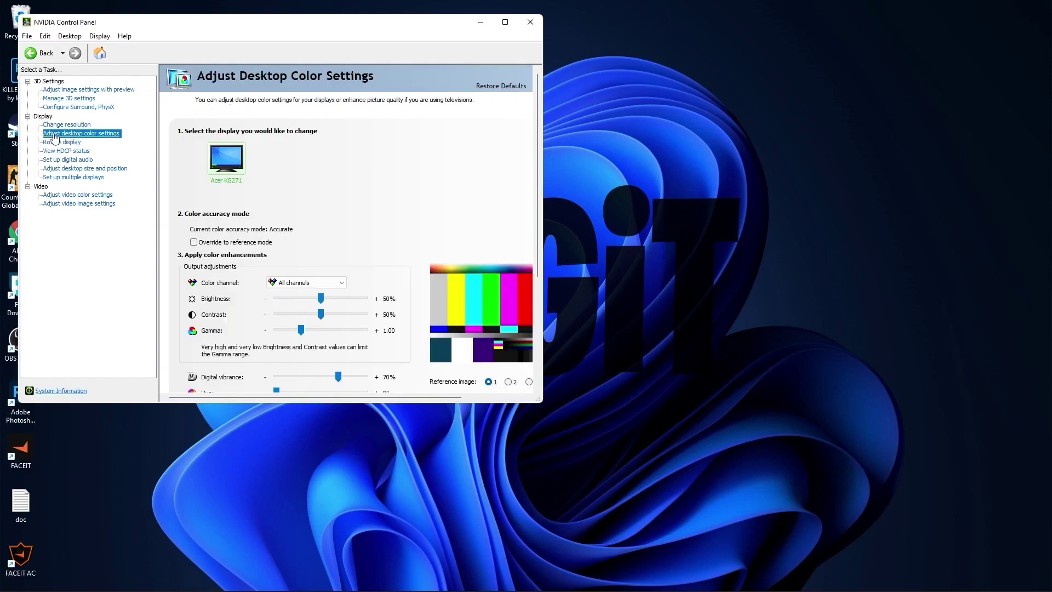
scroll(183, 288, down, 3)
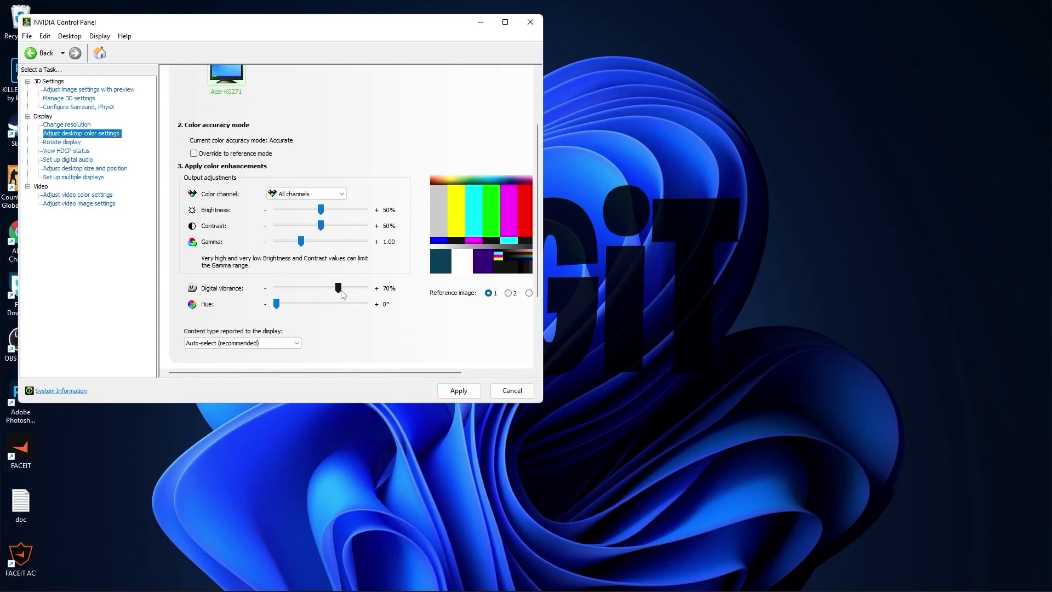
drag(339, 290, 341, 292)
Step: Apply the colour settings, close NVIDIA Control Panel, and find Choose a power plan
click(455, 390)
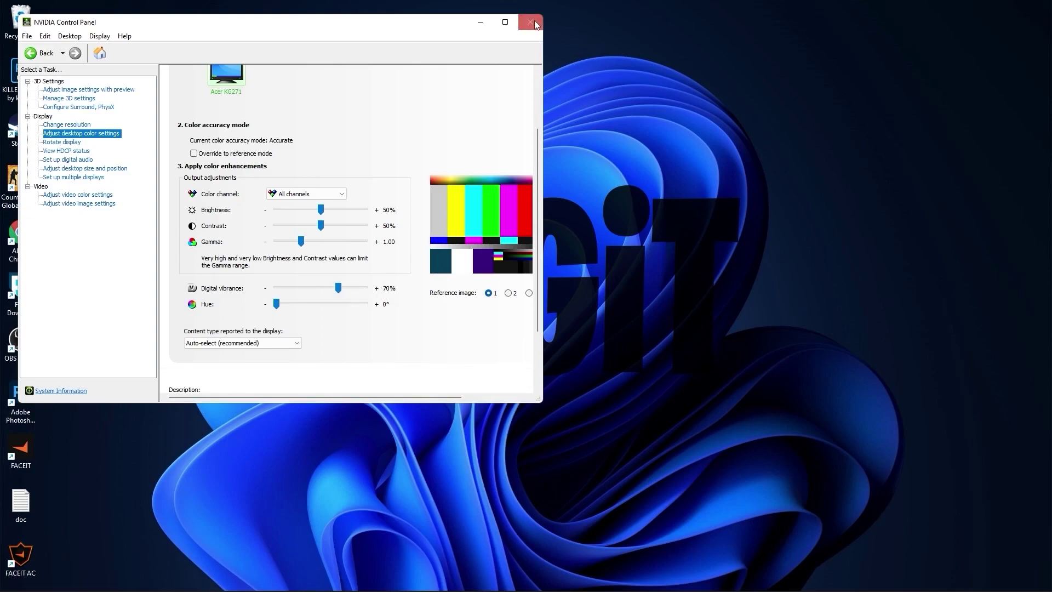
click(530, 22)
click(438, 578)
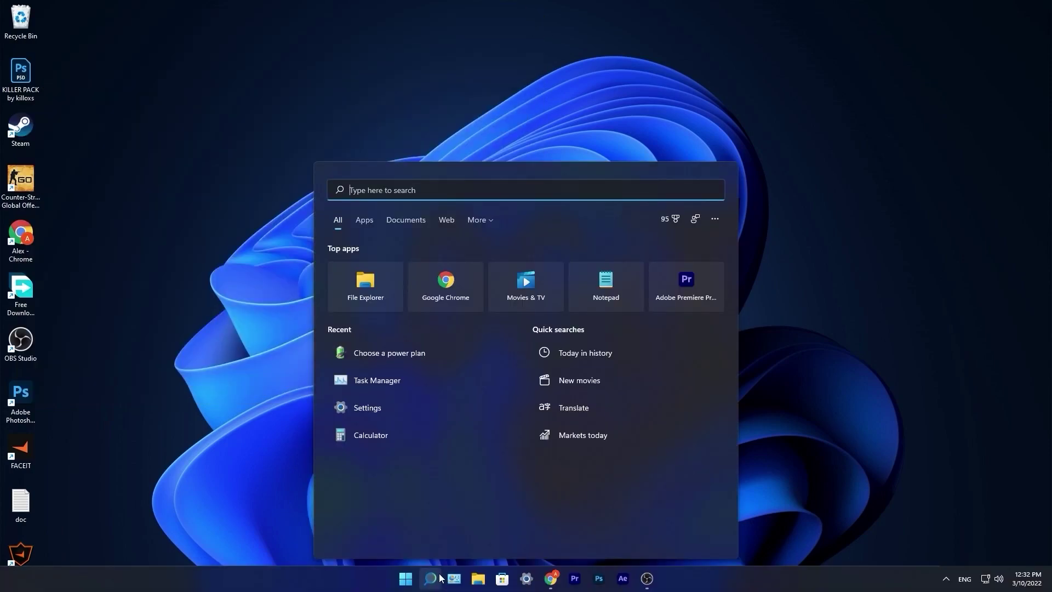
text(choose)
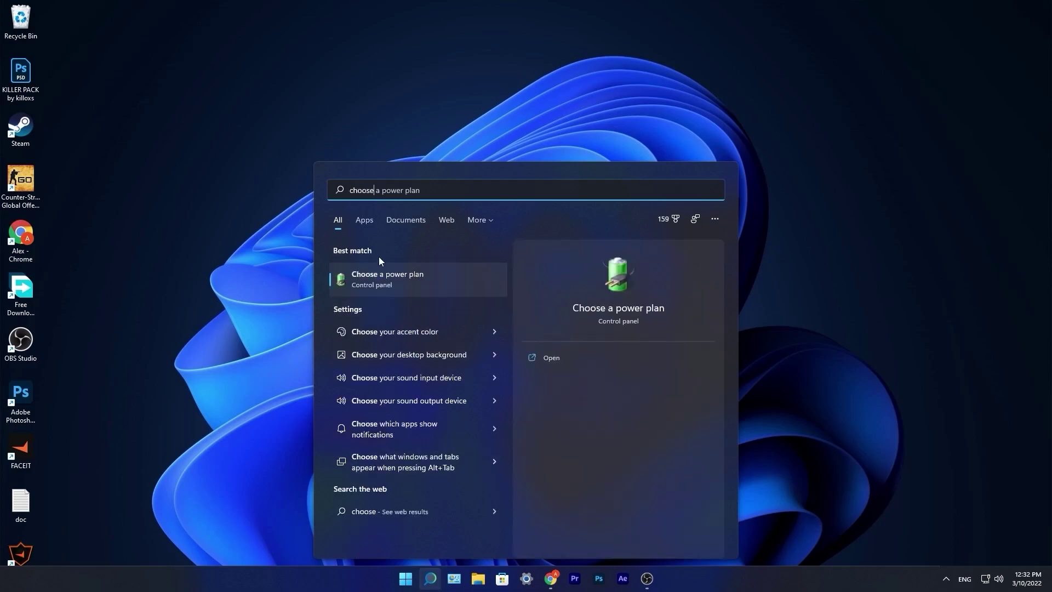
click(391, 280)
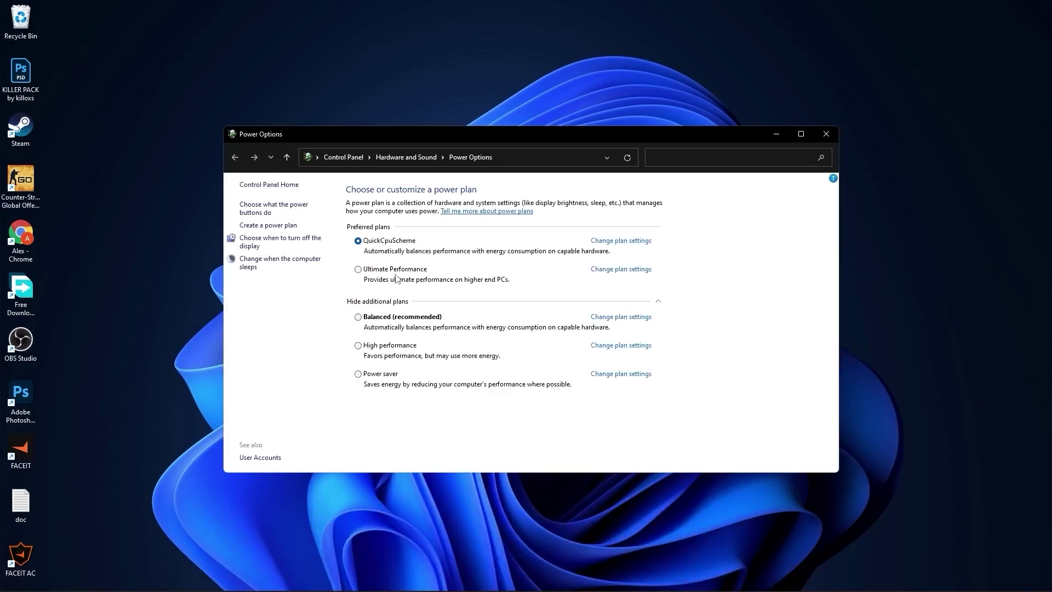
Step: Create a High performance-based power plan named LOGiT
click(267, 227)
click(385, 276)
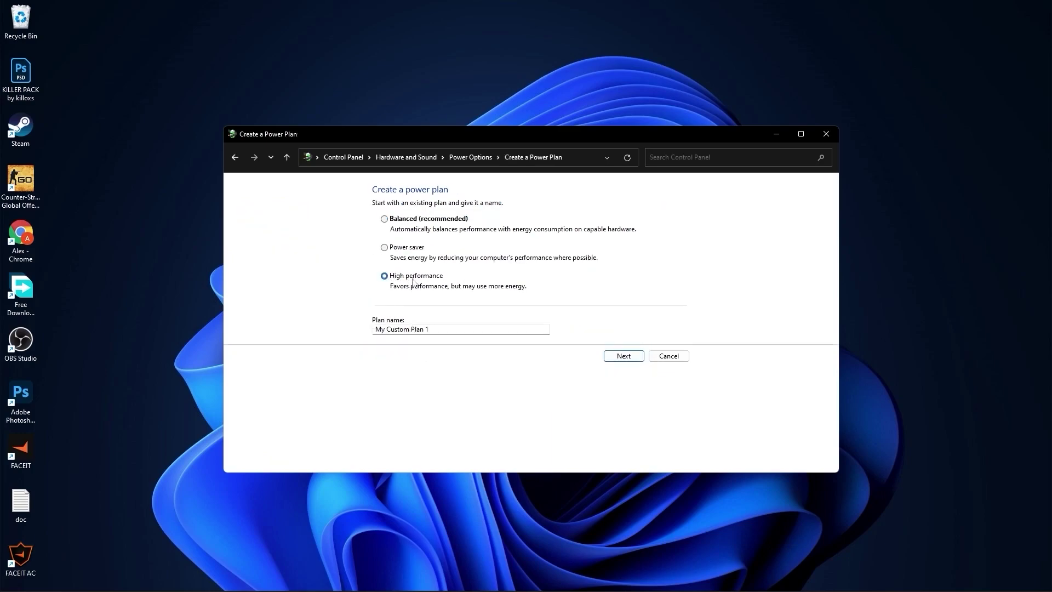
key(Tab)
text(LOGiT)
click(623, 356)
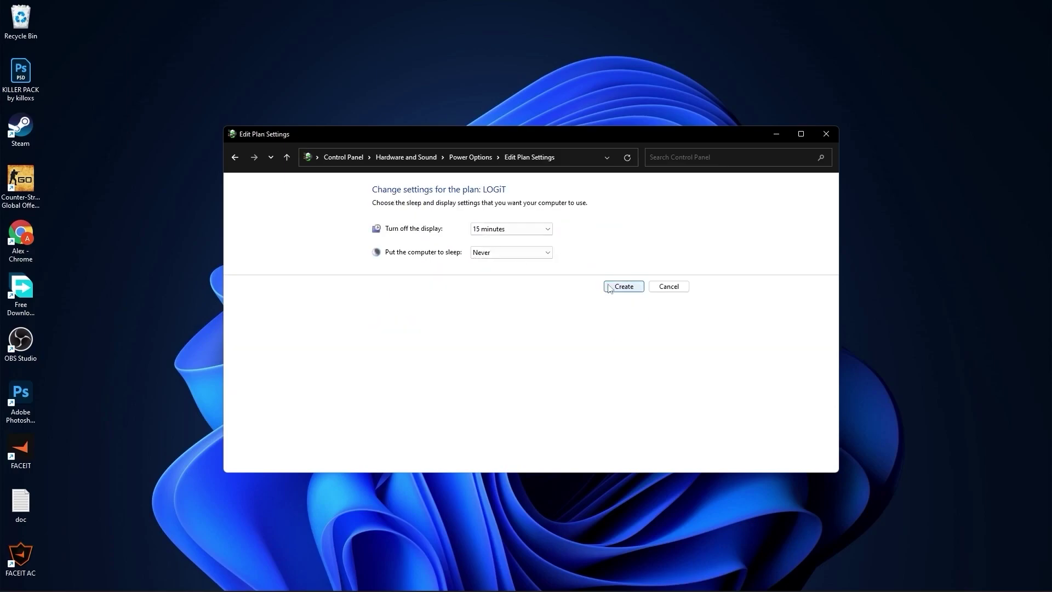
click(623, 287)
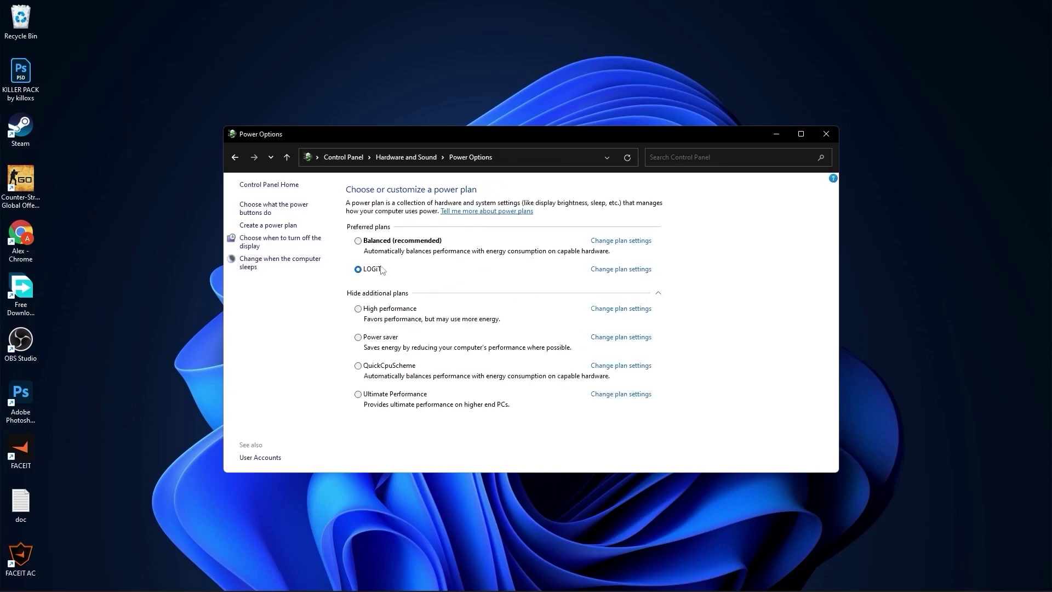
Step: Download the Quick CPU x64 setup zip from coderbag.com and open it from Chrome's download bar
click(826, 134)
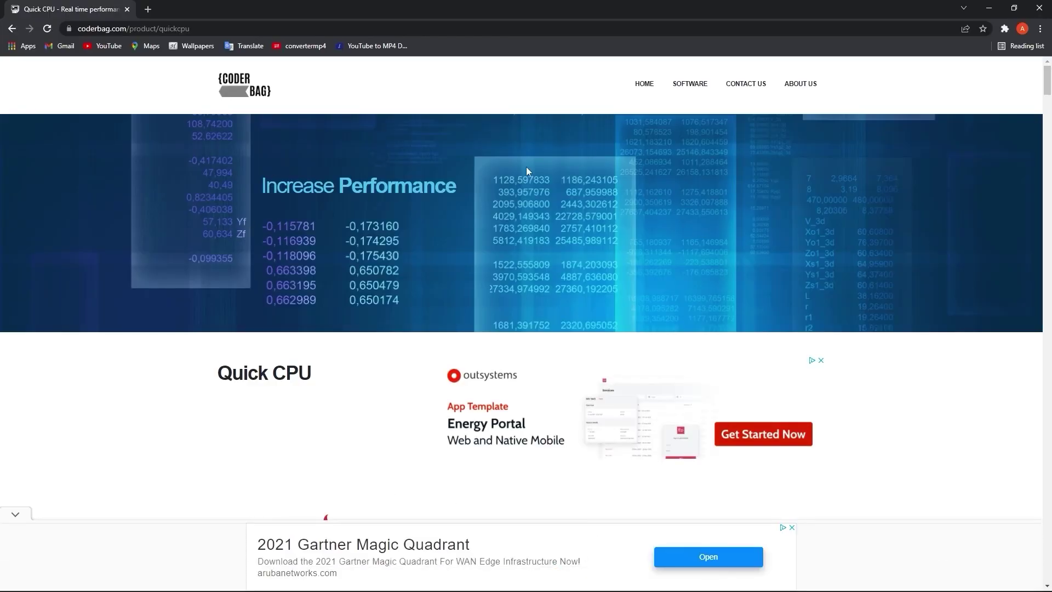
scroll(720, 327, down, 5)
scroll(719, 328, down, 20)
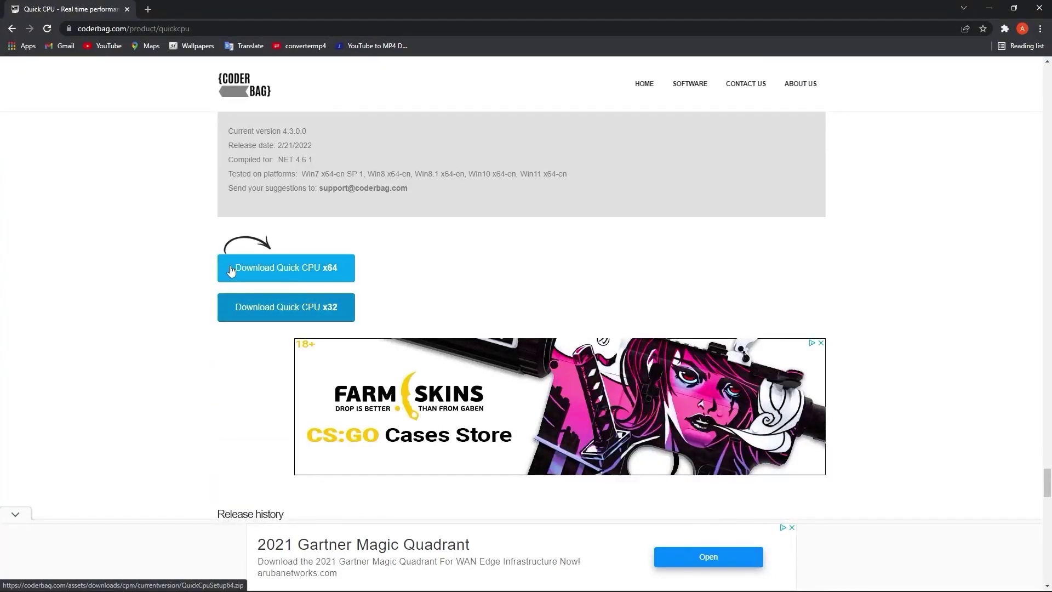
click(286, 268)
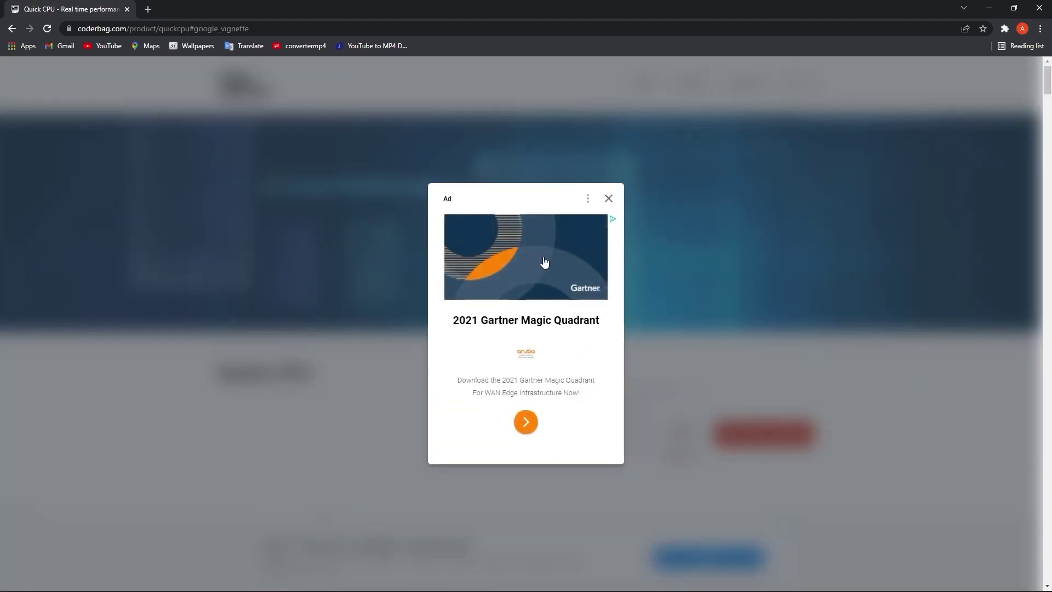
click(610, 198)
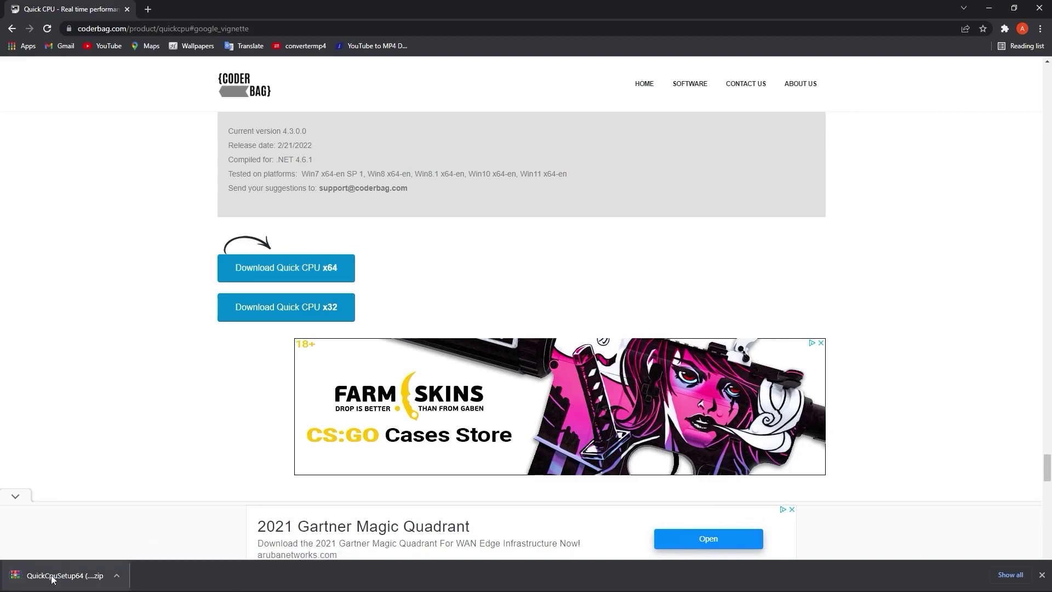
click(116, 579)
click(133, 505)
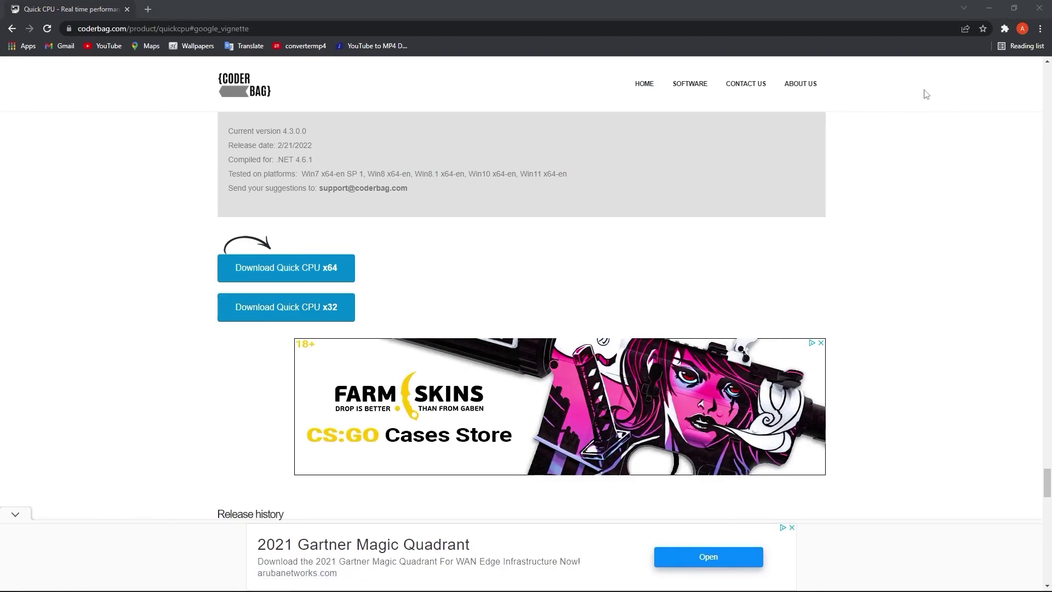
click(989, 9)
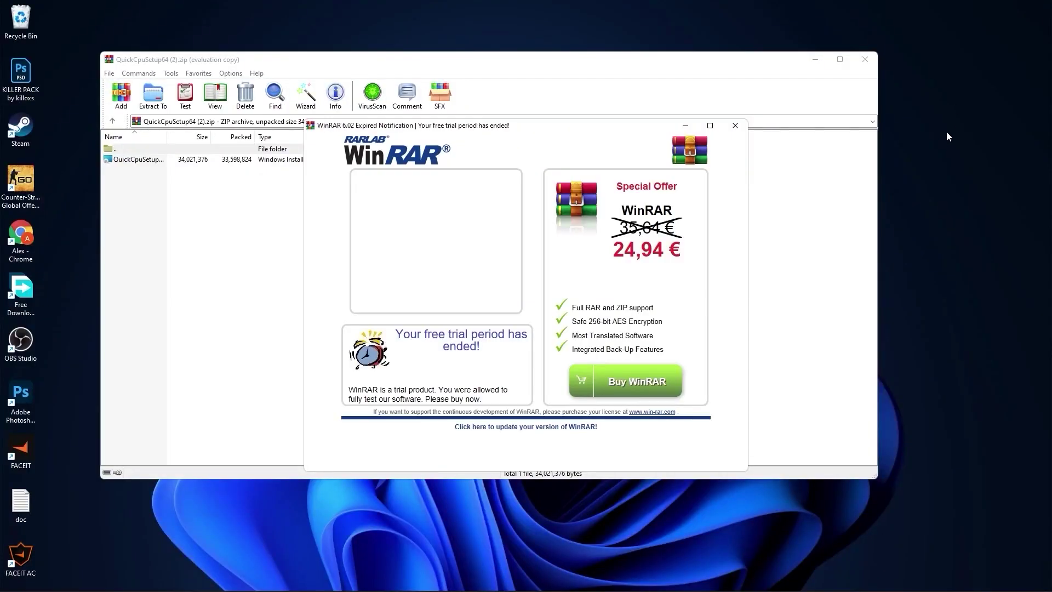
Step: Run QuickCpuSetup from the archive and install Quick CPU with the licence accepted and default folder
click(735, 125)
click(136, 160)
double_click(134, 159)
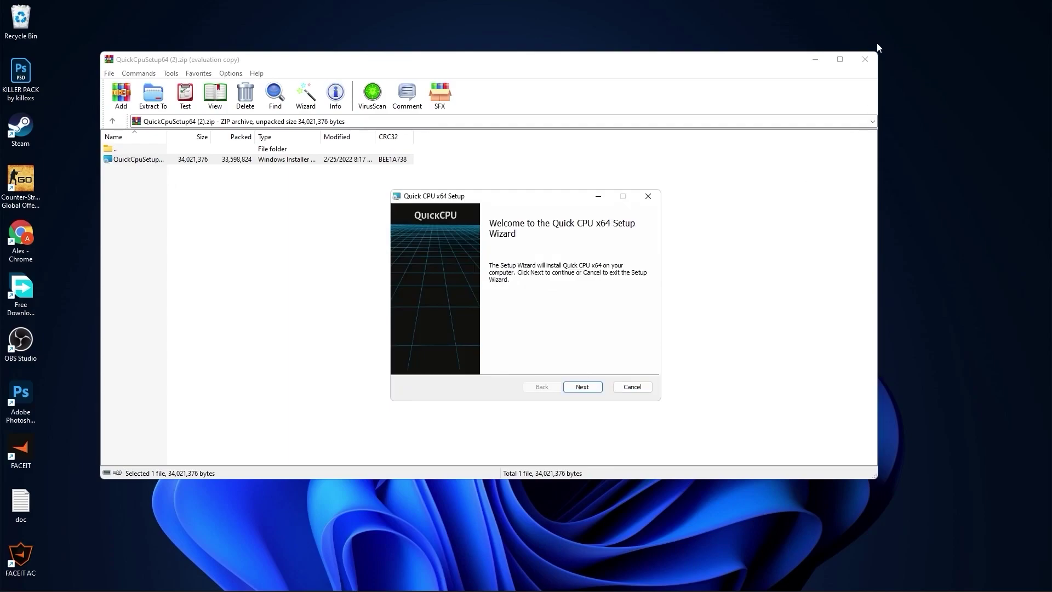
click(865, 59)
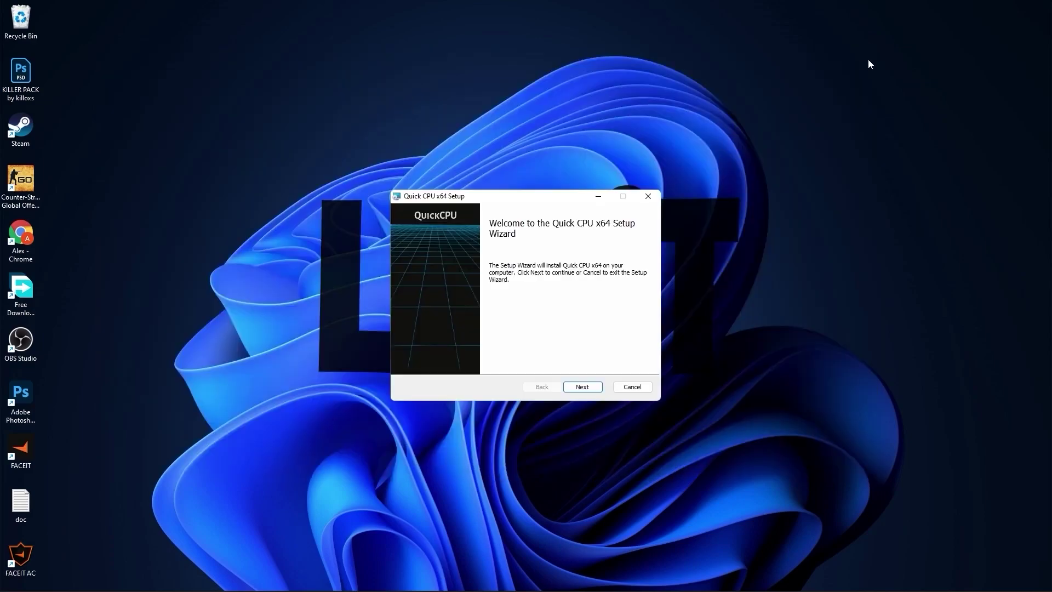
click(582, 387)
click(419, 361)
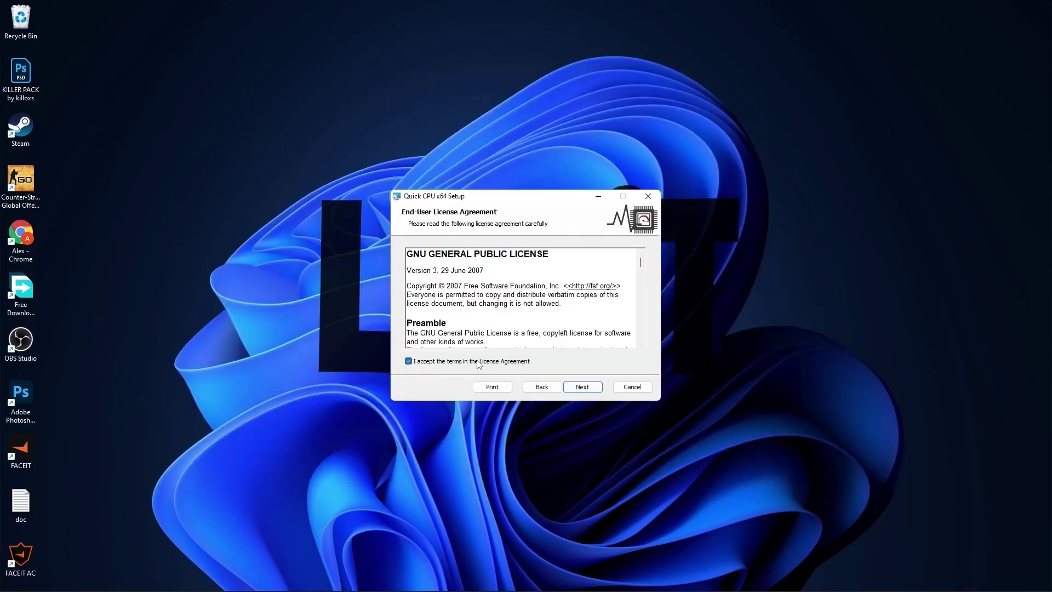
click(582, 387)
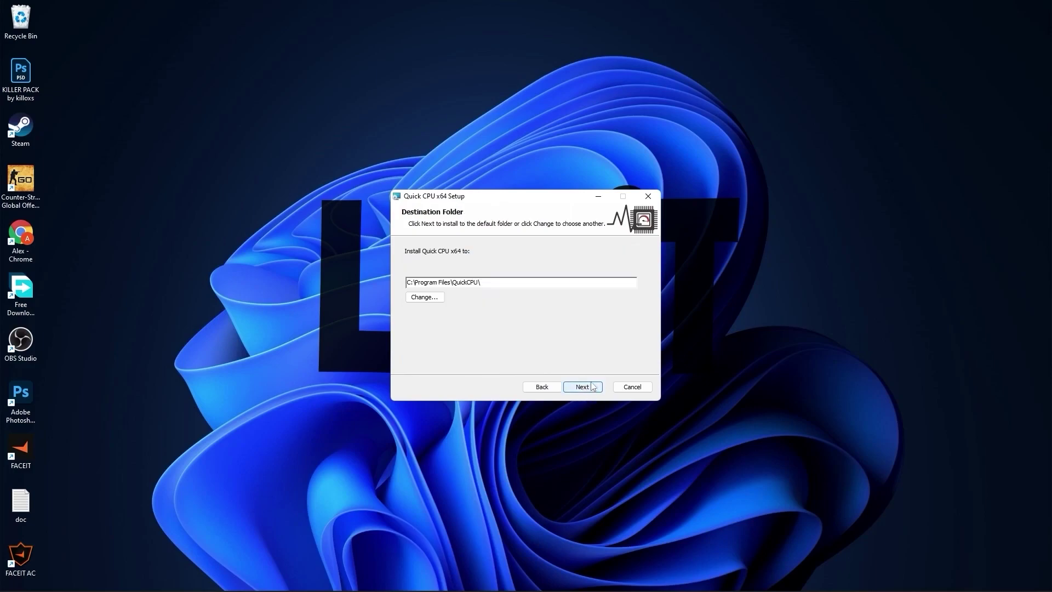
click(581, 387)
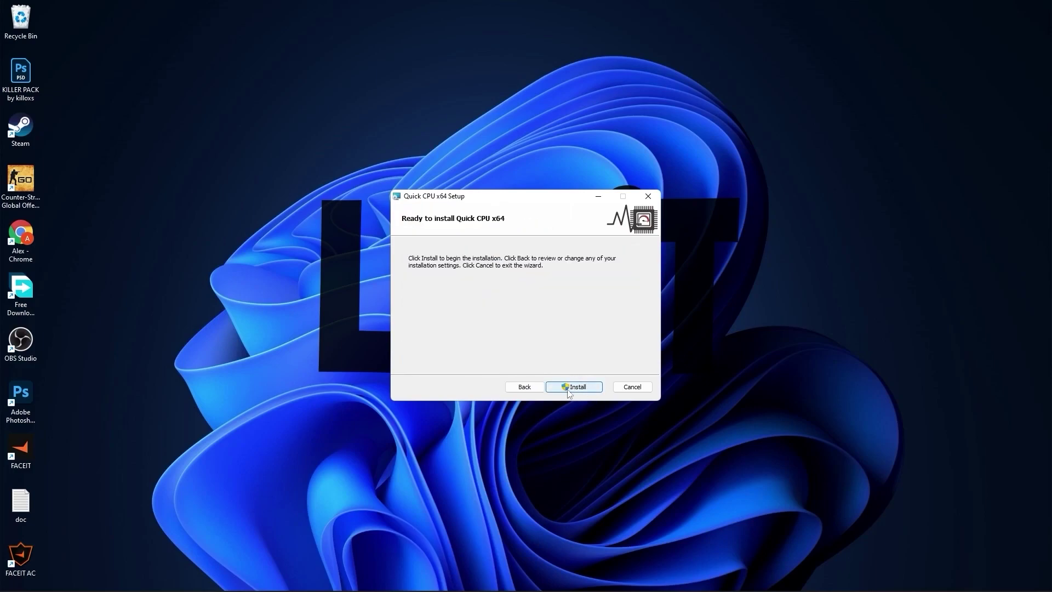
click(577, 387)
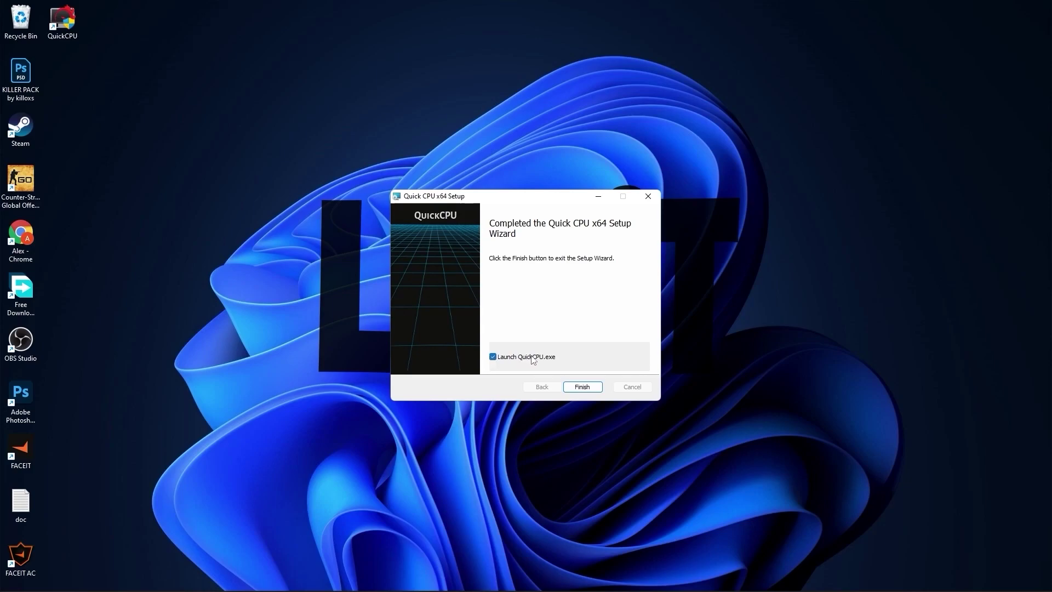
Step: Launch Quick CPU, keep LOGIT as the system power plan, and apply the CPU settings
click(581, 386)
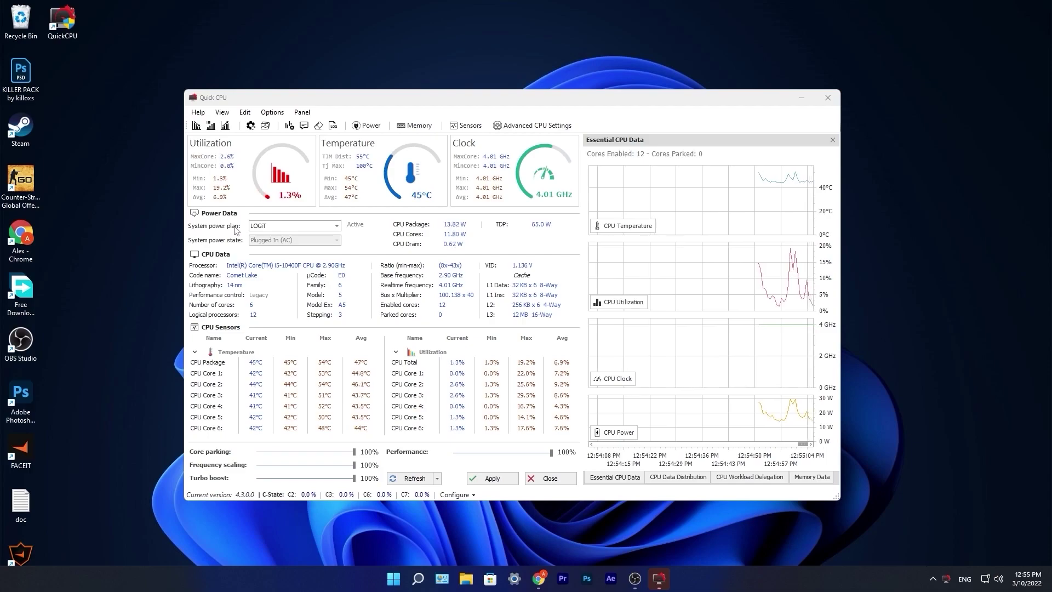
click(267, 227)
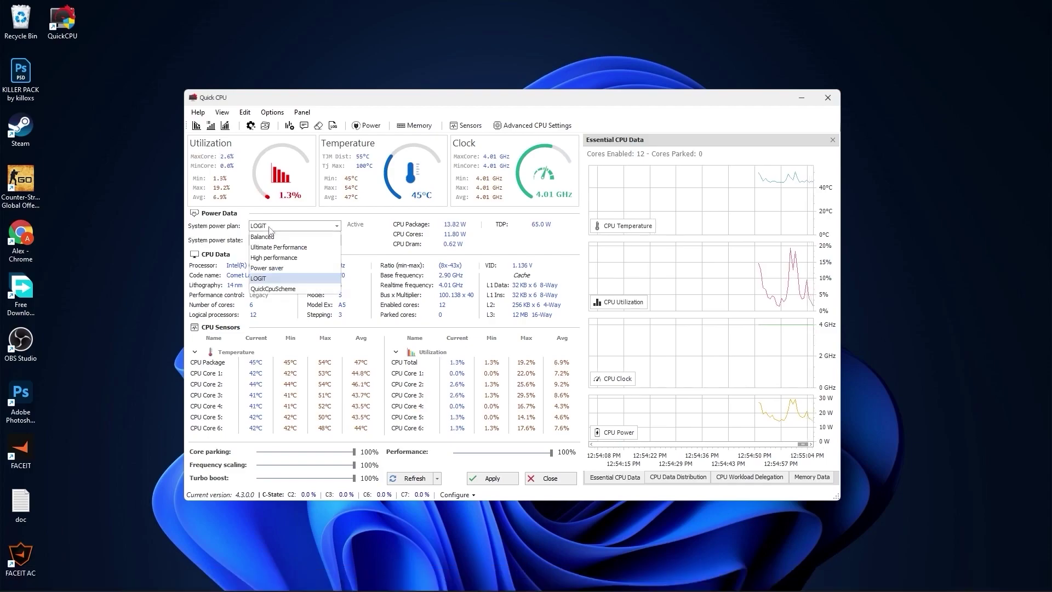
click(260, 278)
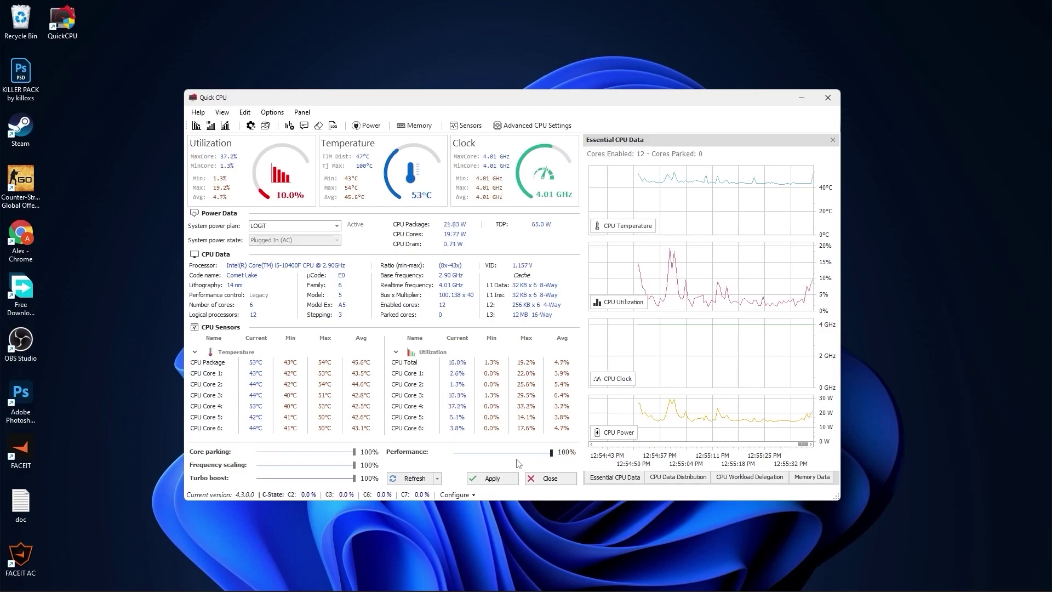
click(490, 480)
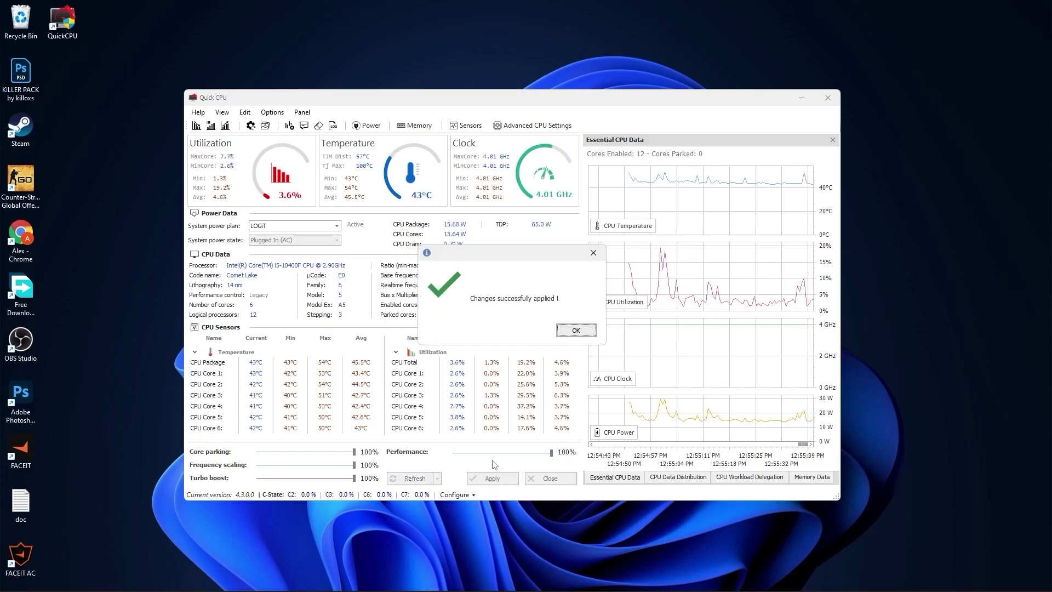
Step: Acknowledge Quick CPU's changes, close it, and view Task Manager's startup apps sorted by status
click(574, 329)
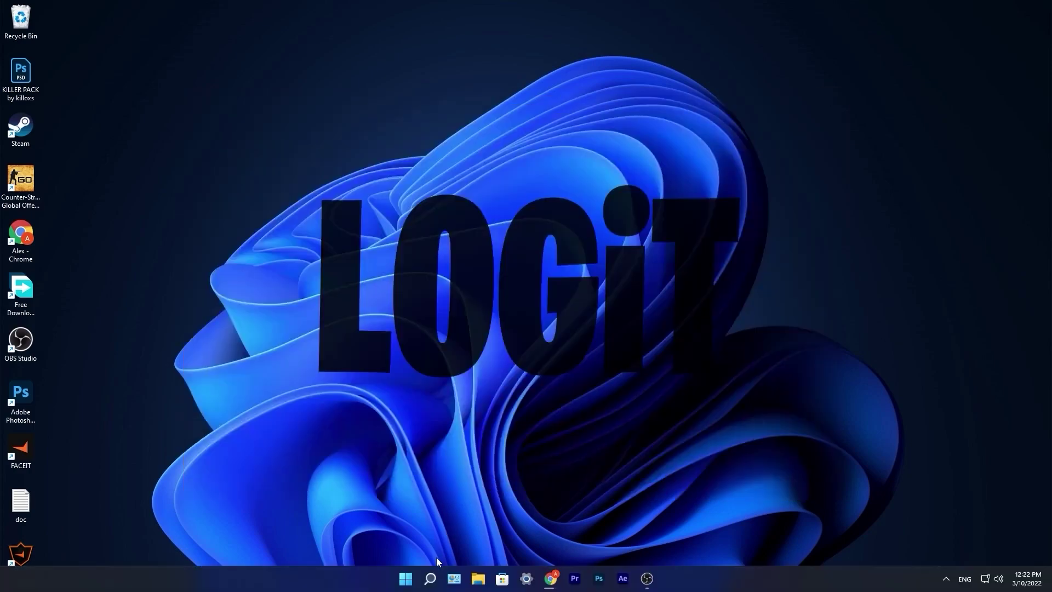
click(430, 580)
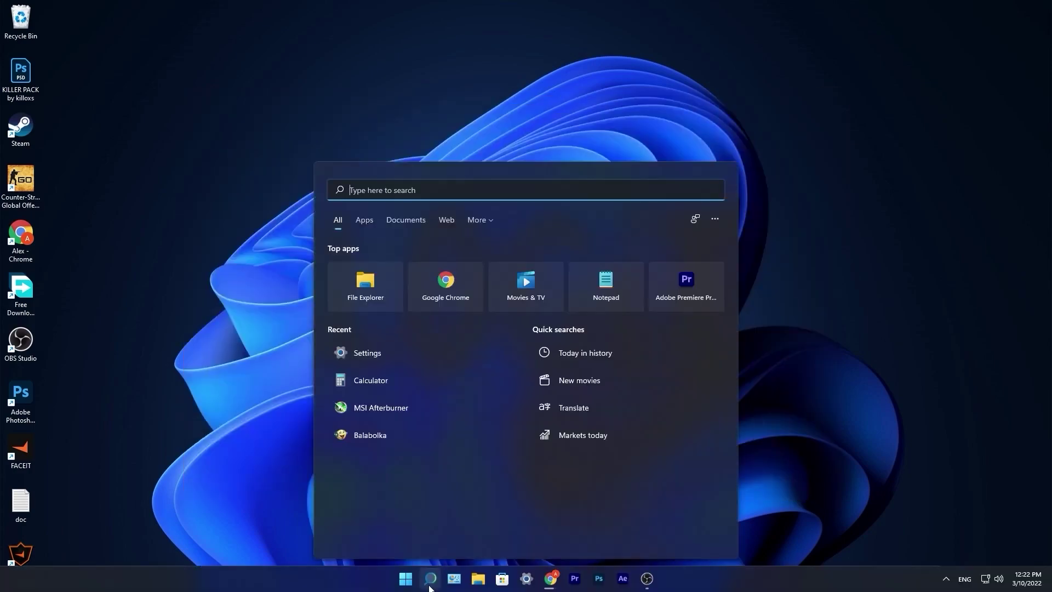
text(task)
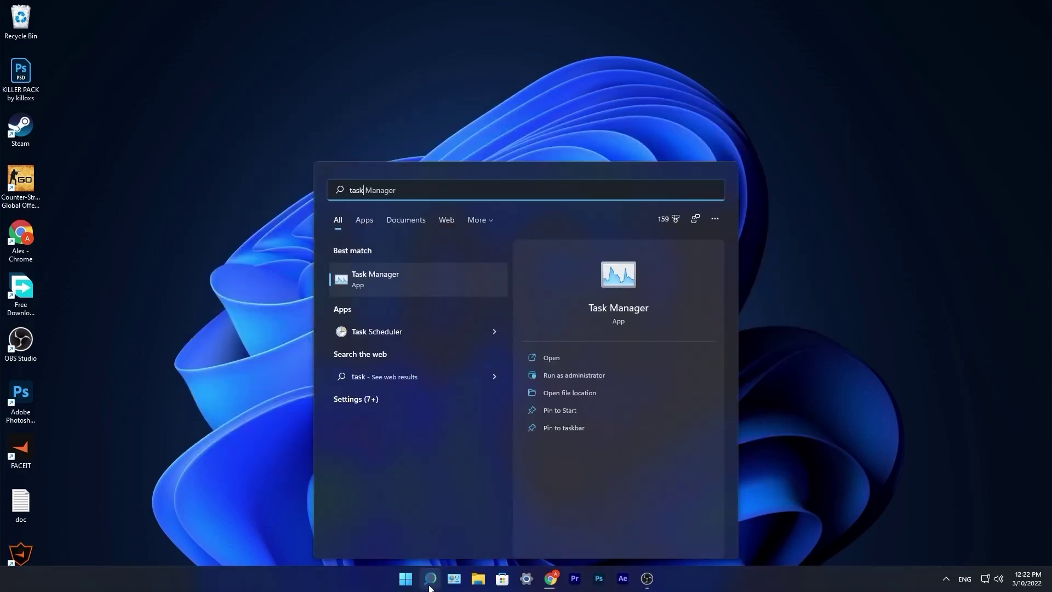
click(378, 278)
click(427, 177)
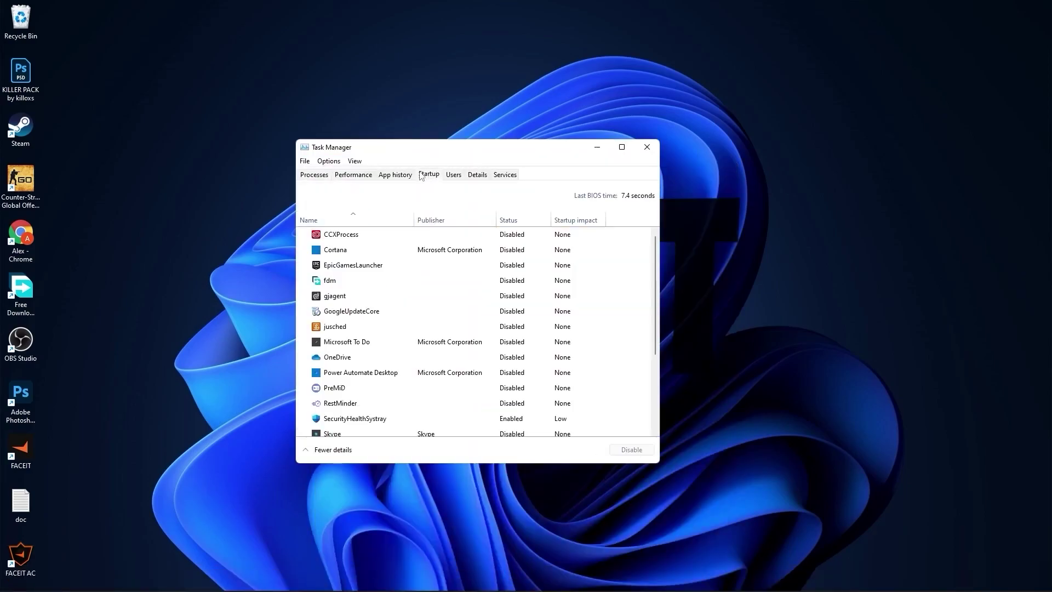
click(510, 220)
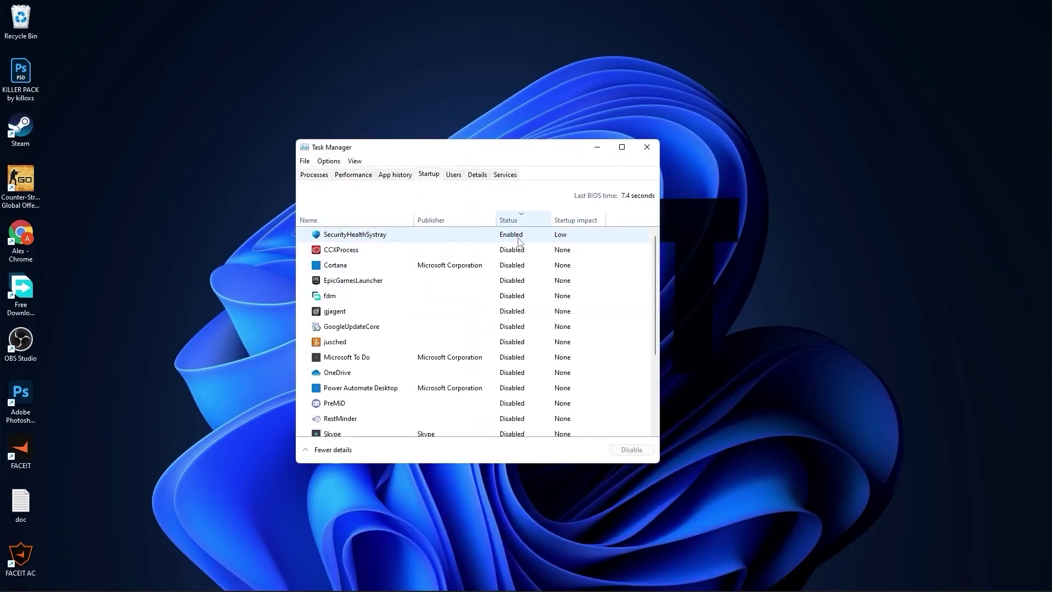
scroll(521, 340, down, 3)
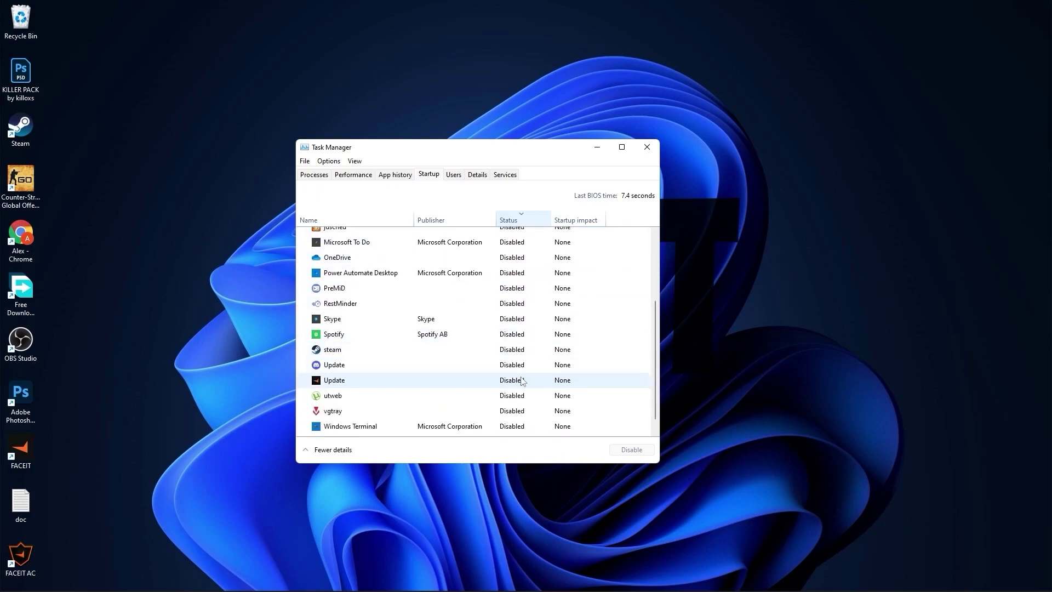
scroll(518, 356, up, 1)
scroll(518, 350, up, 2)
click(548, 249)
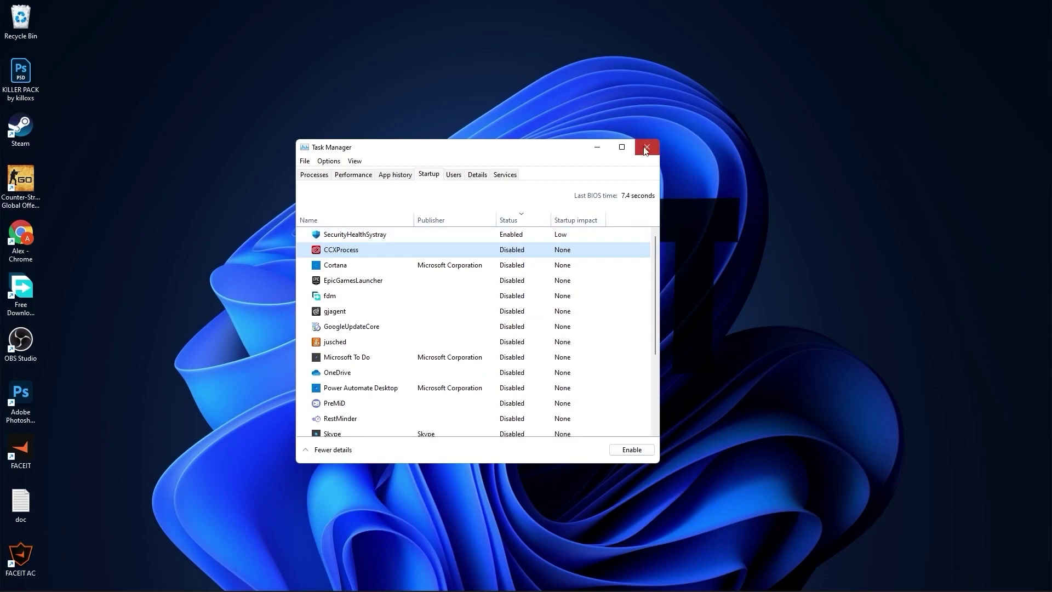
Step: Close Task Manager, verify Game Mode and hardware-accelerated GPU scheduling are On in Settings, then close Settings
click(646, 148)
click(405, 580)
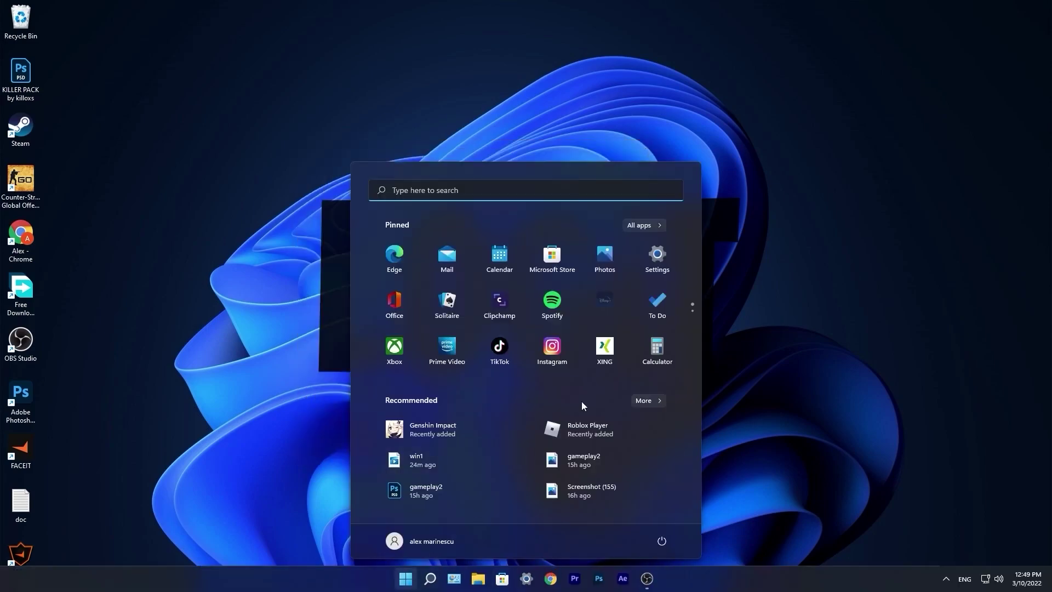
click(656, 262)
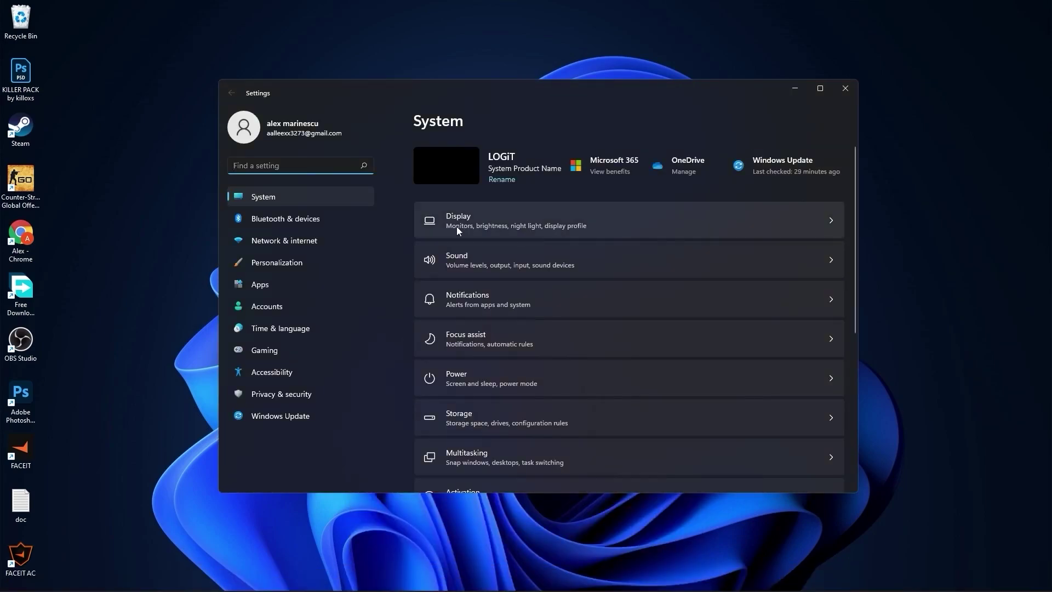
click(277, 350)
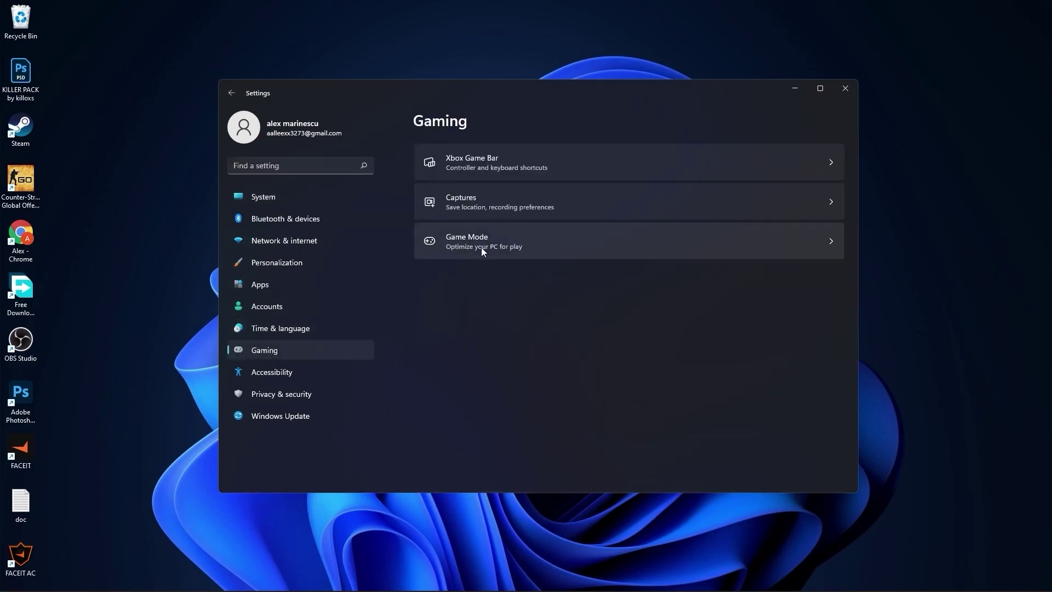
click(464, 241)
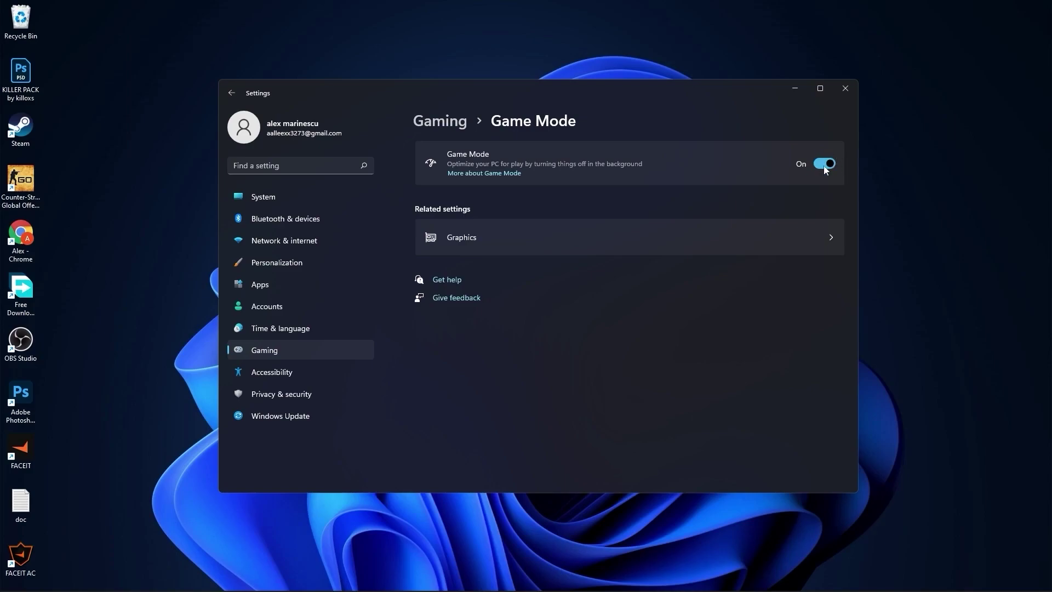
click(461, 235)
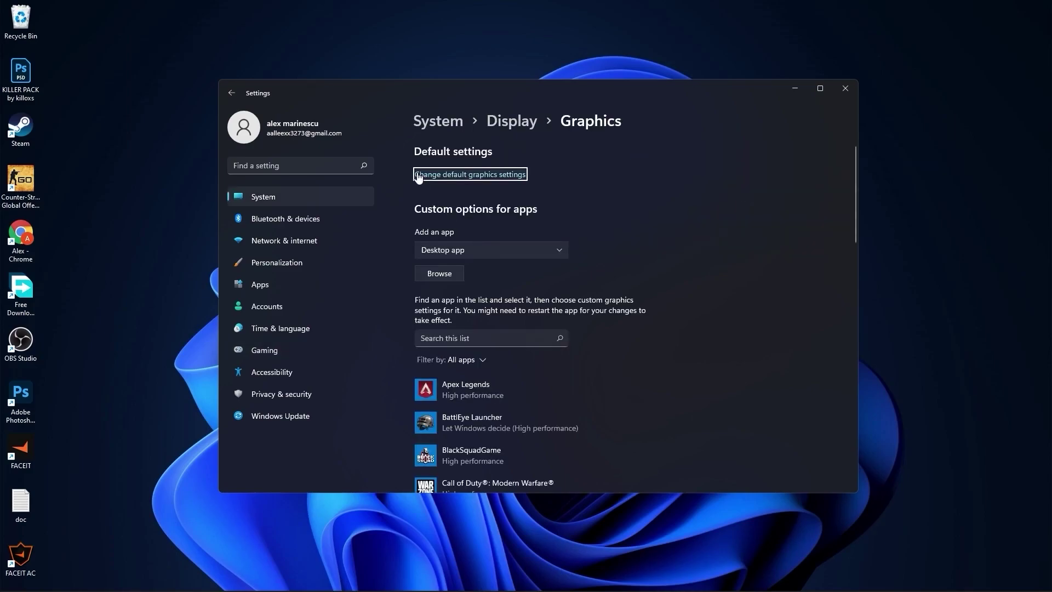
click(470, 174)
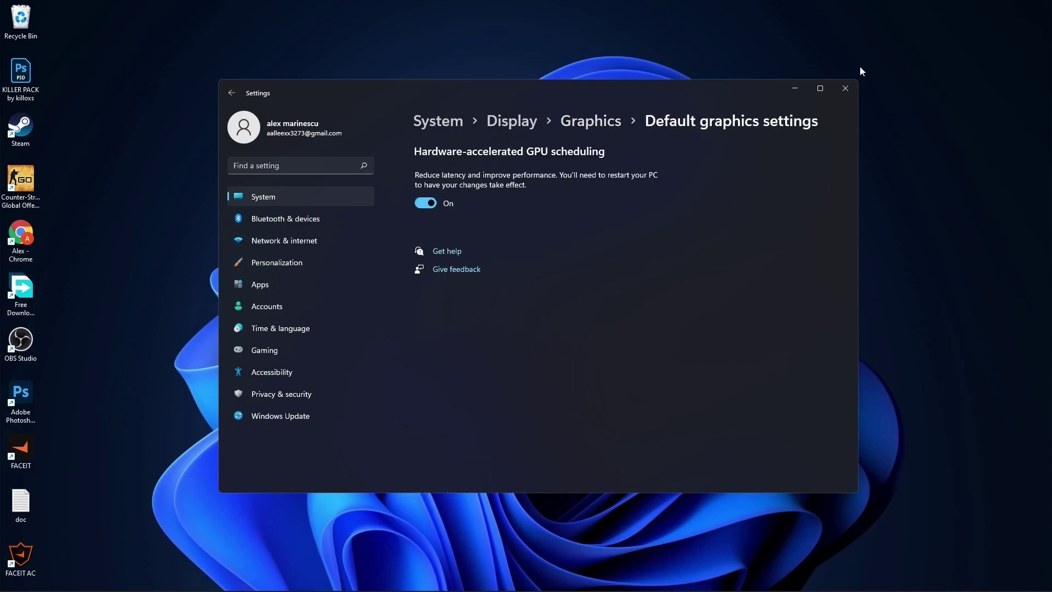
click(846, 89)
Step: Set visual effects to best performance, keeping only smooth screen-font edges and thumbnails instead of icons
click(430, 578)
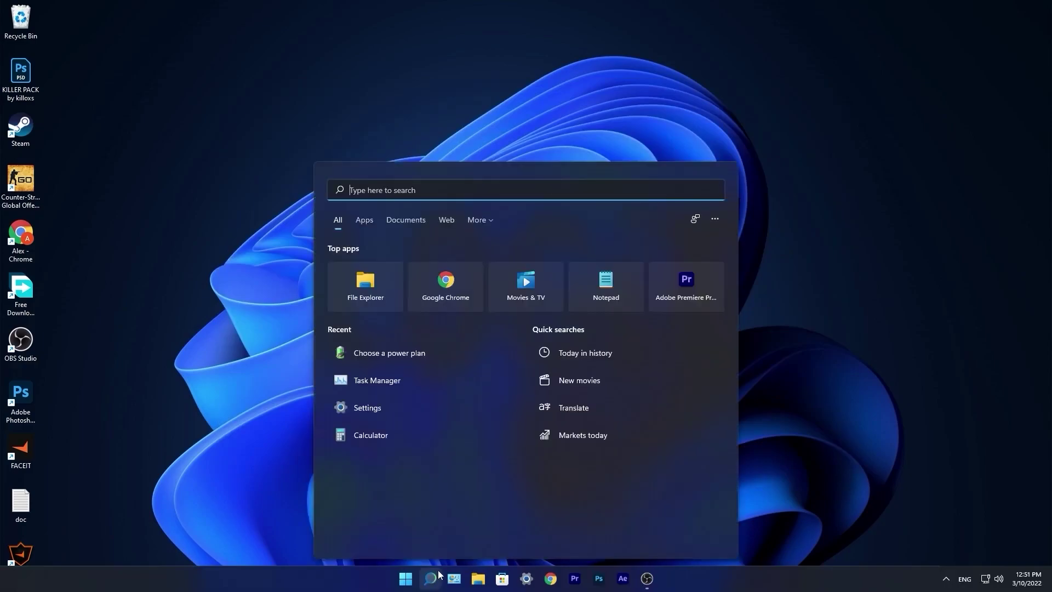
text(perform)
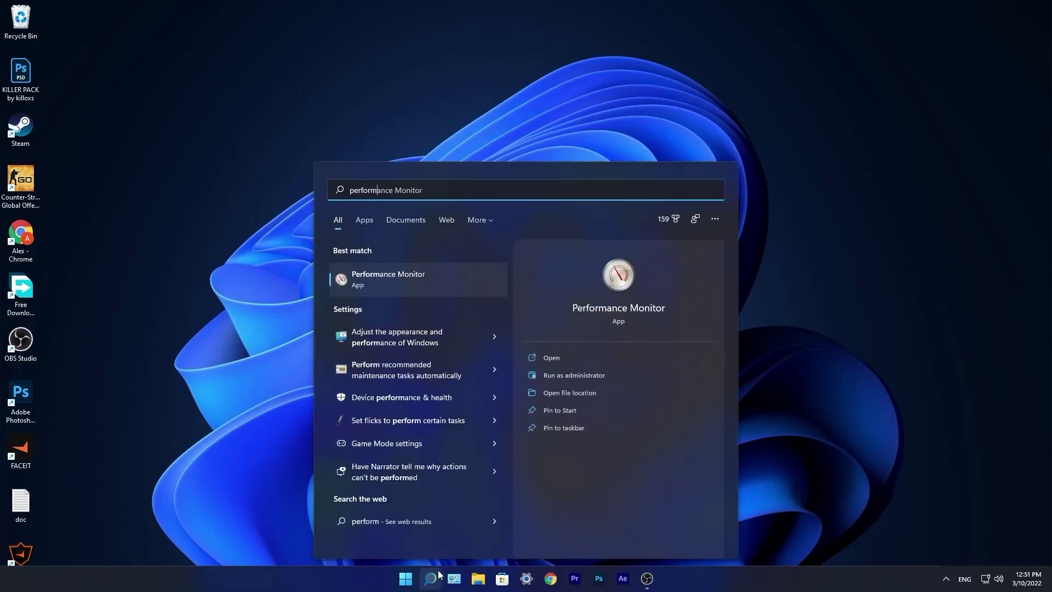
text(ance)
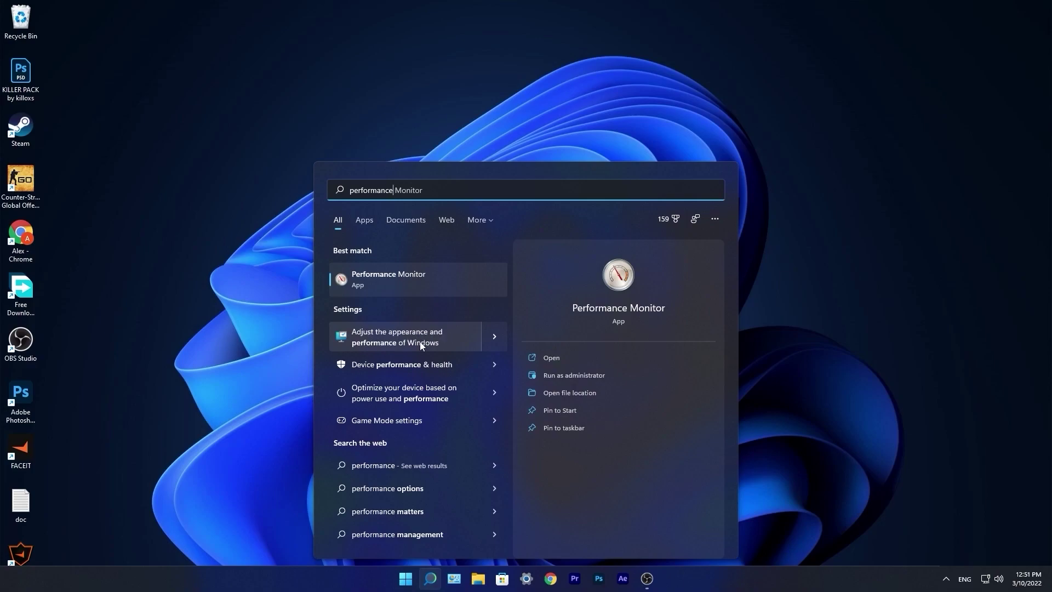
click(388, 337)
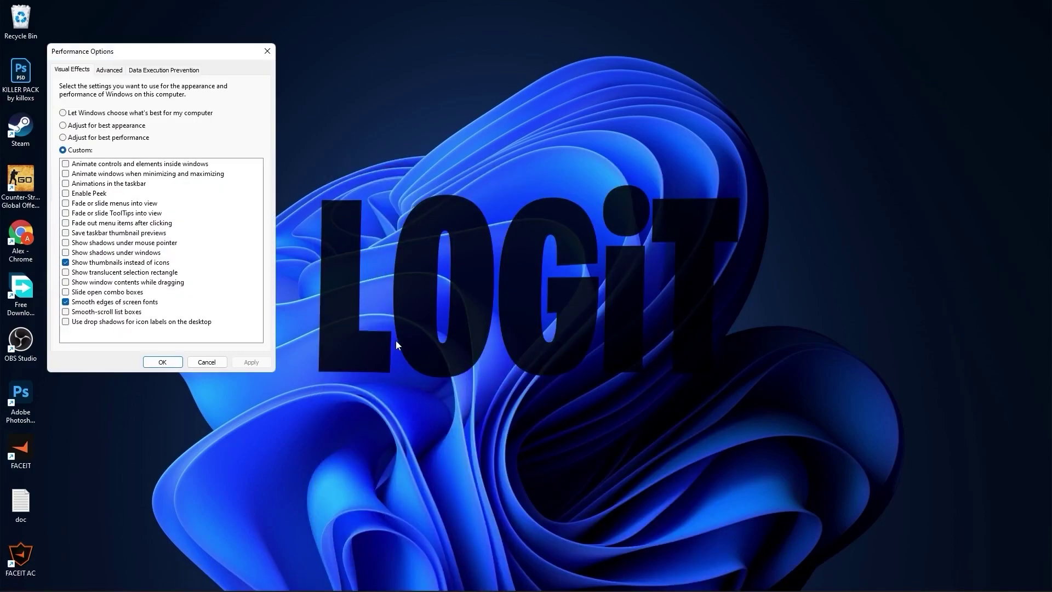
drag(209, 51, 618, 174)
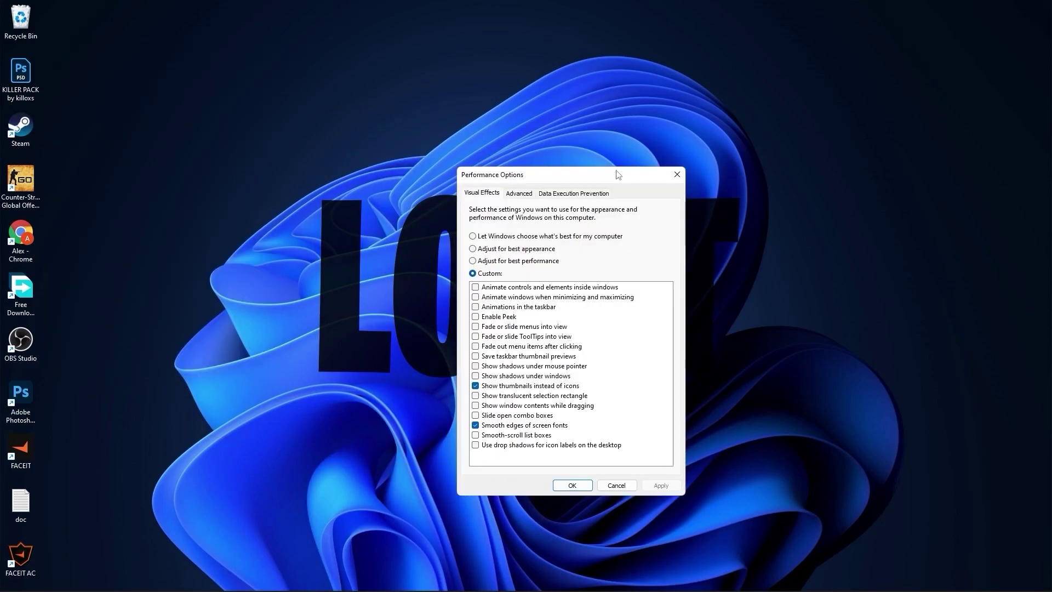
click(474, 262)
click(480, 426)
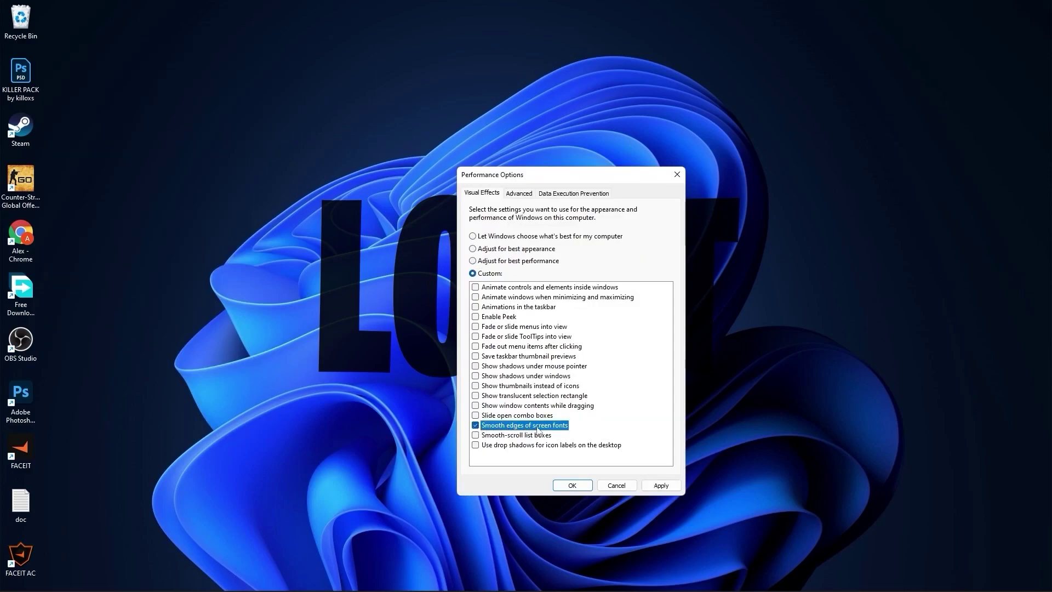
click(476, 386)
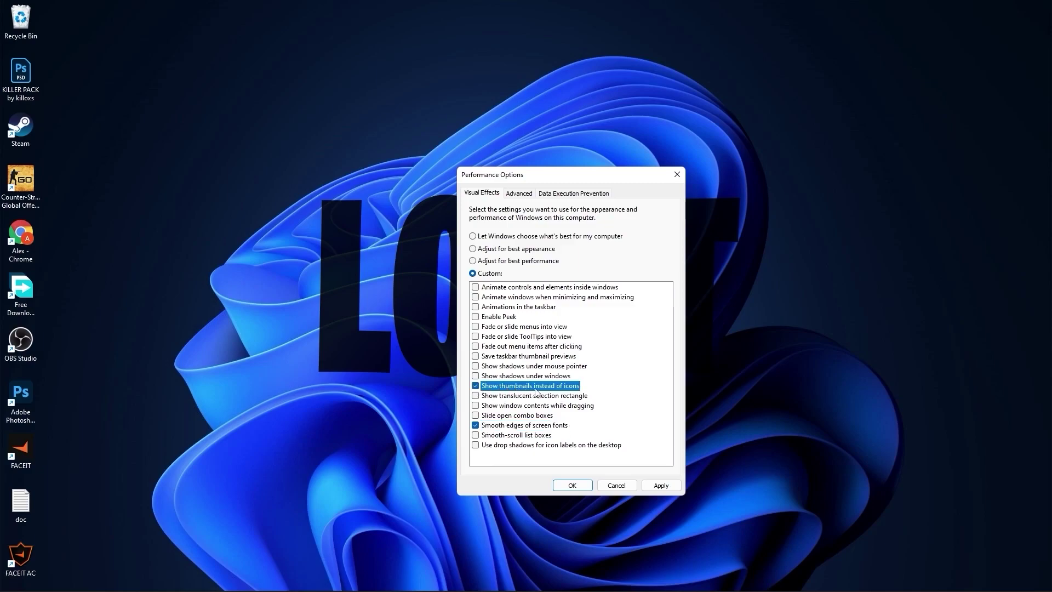
click(661, 485)
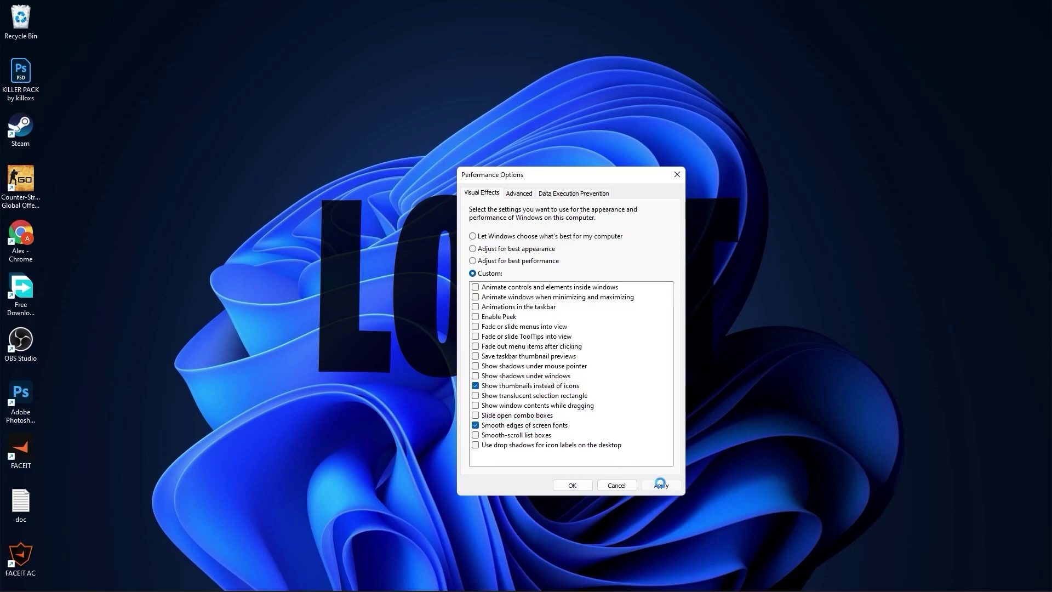
click(572, 485)
click(431, 578)
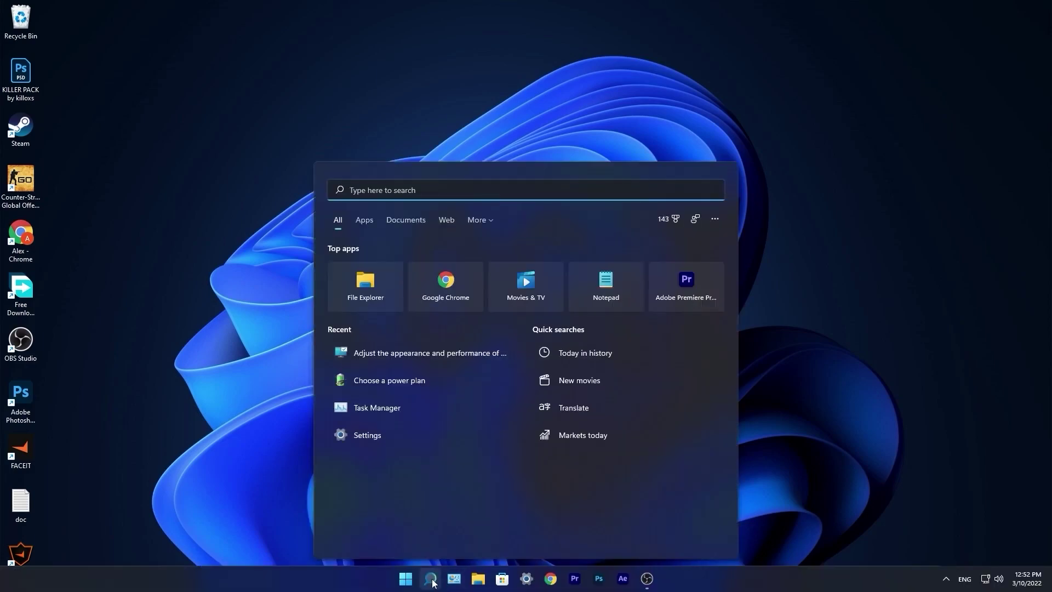
Step: Optimize the C: SSD, then analyze HDD (D:) and start optimizing it
text(optimize)
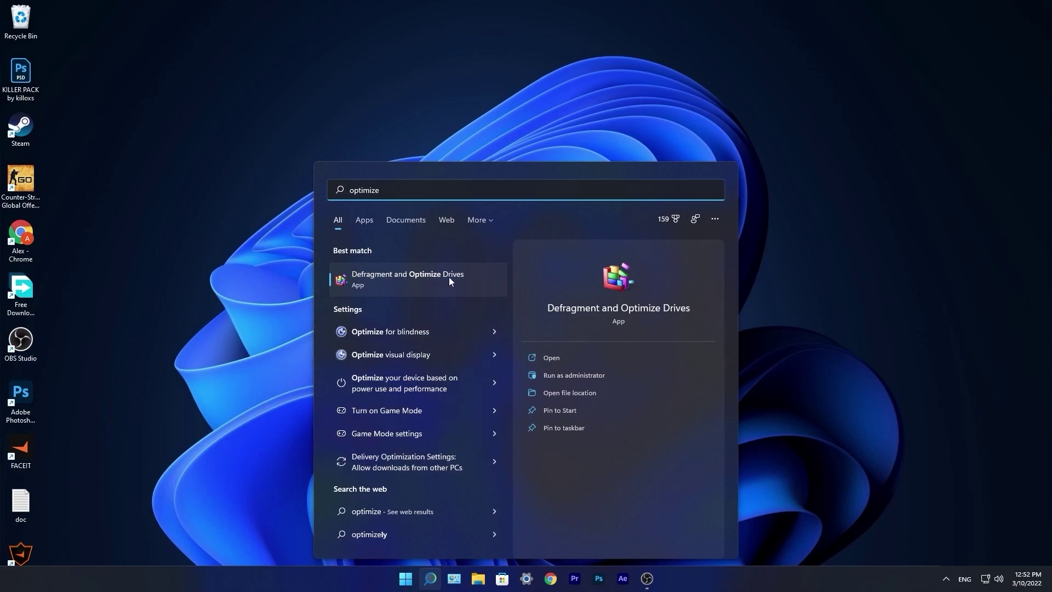
click(402, 276)
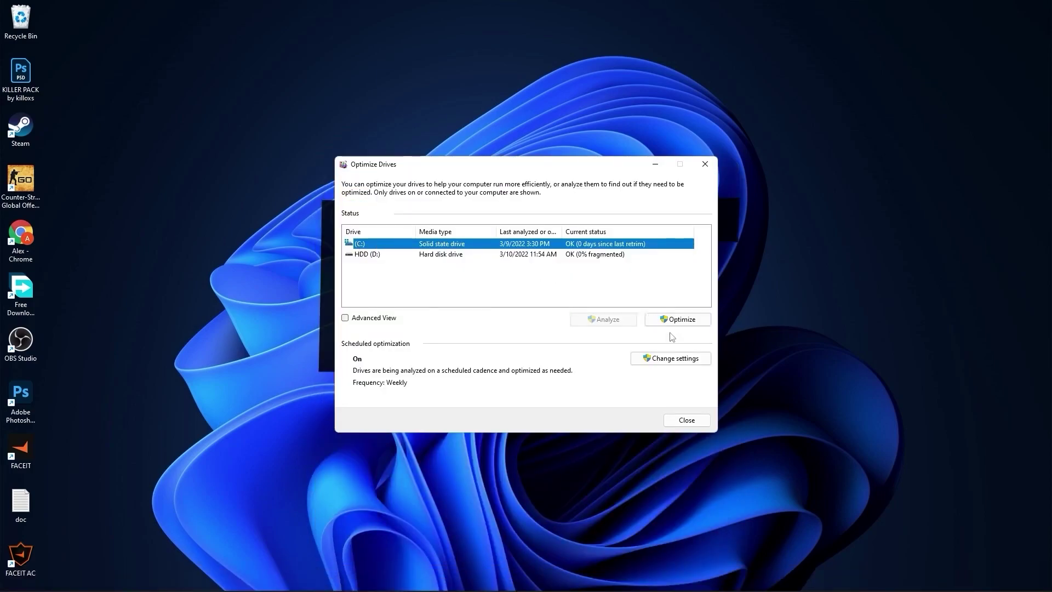
click(677, 319)
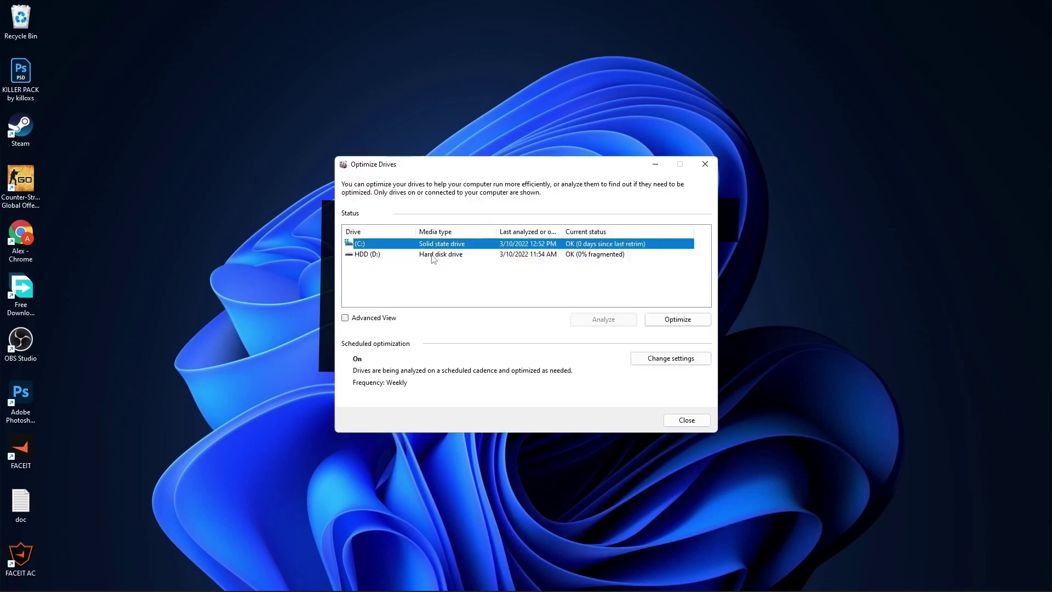
click(428, 255)
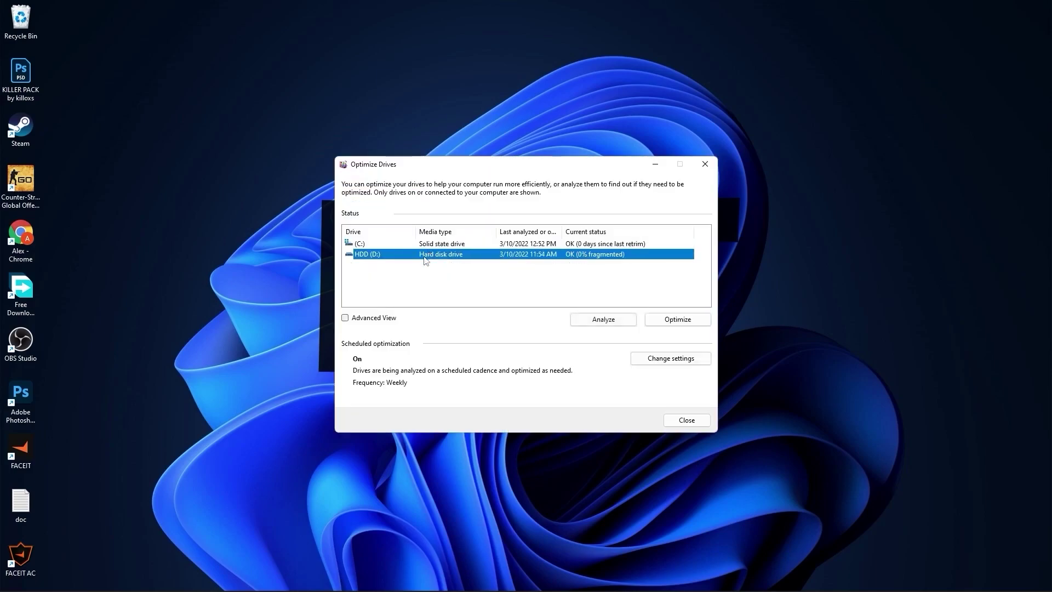
click(604, 320)
click(678, 320)
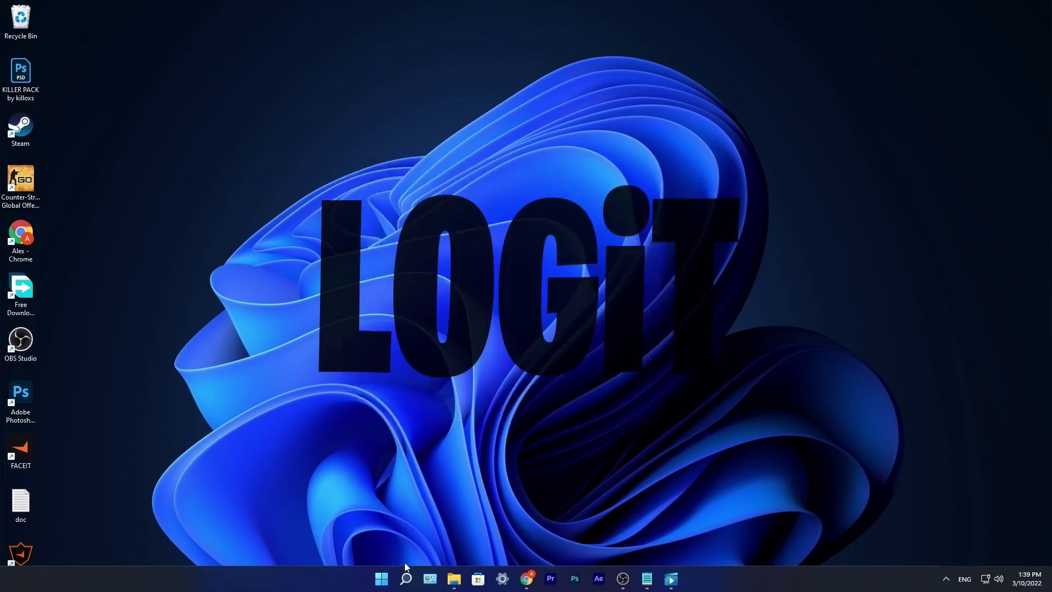
click(407, 578)
Step: Delete all files in the Windows Temp folder, skipping those in use
text(run)
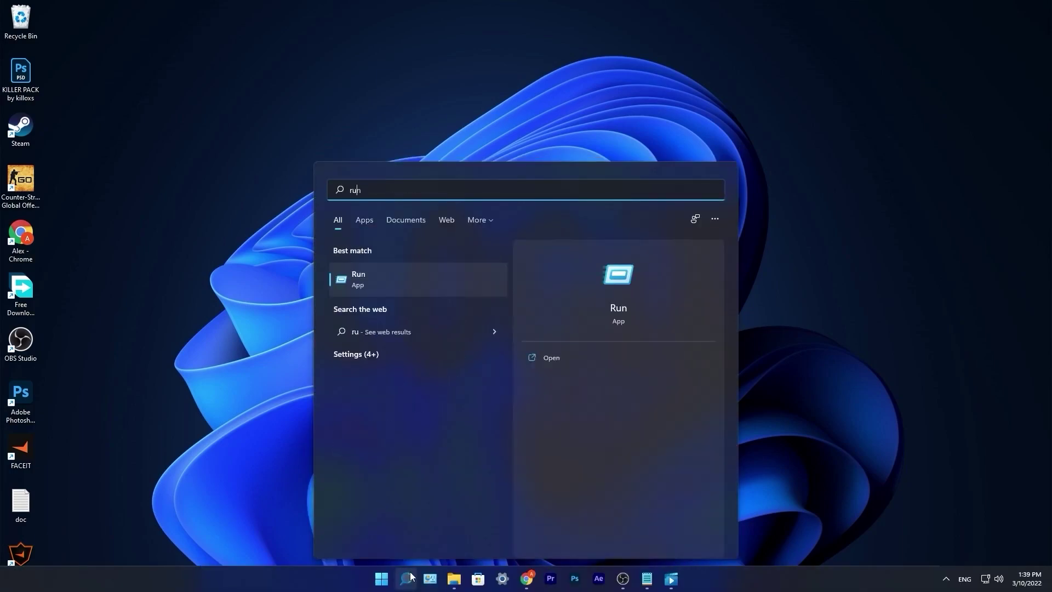
key(Return)
text(temp)
click(101, 568)
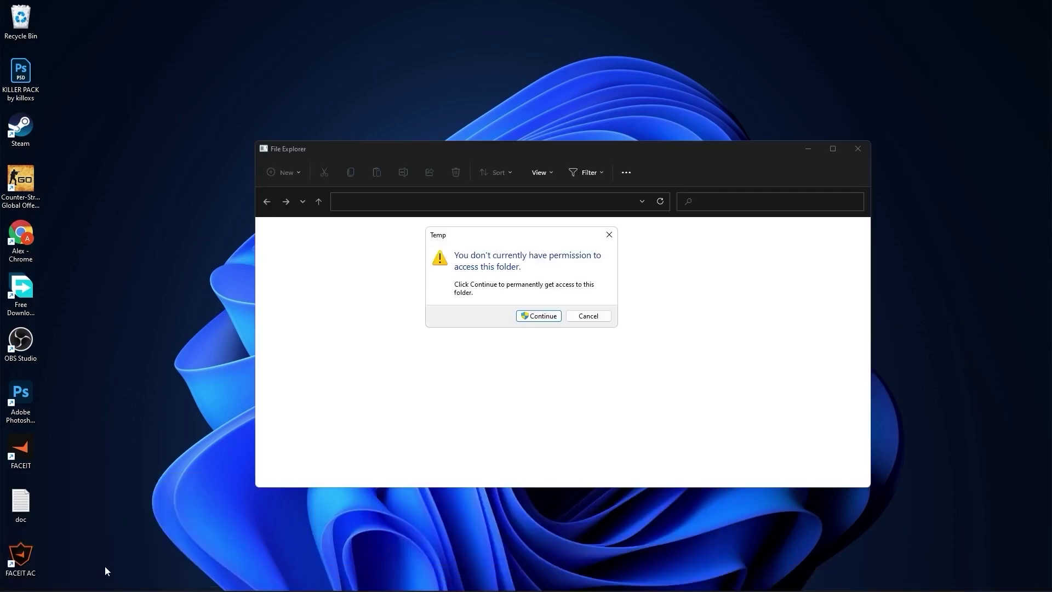
click(538, 316)
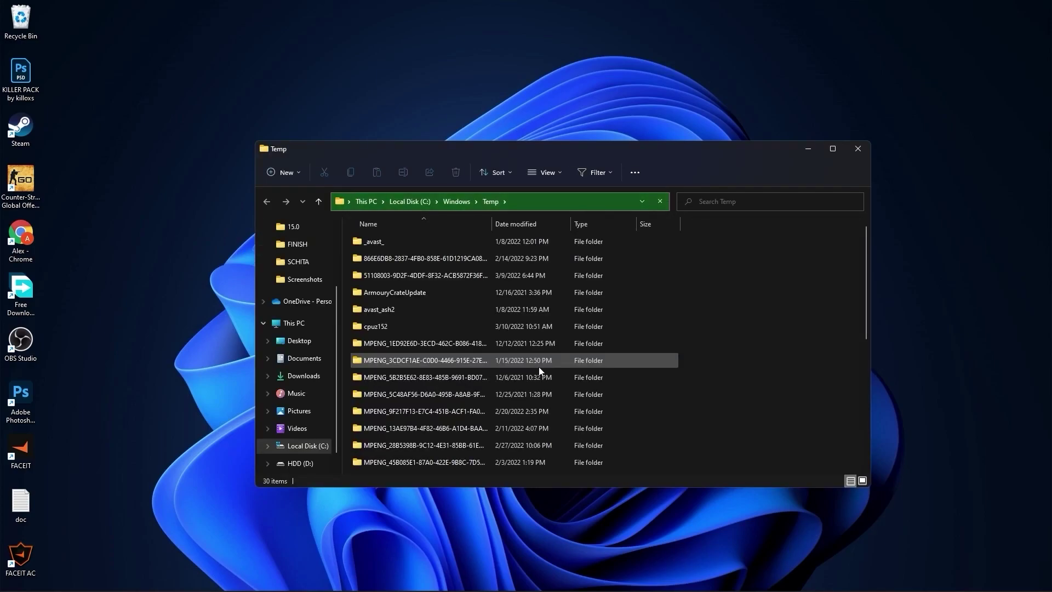
drag(697, 357, 518, 545)
right_click(541, 350)
click(596, 357)
click(422, 256)
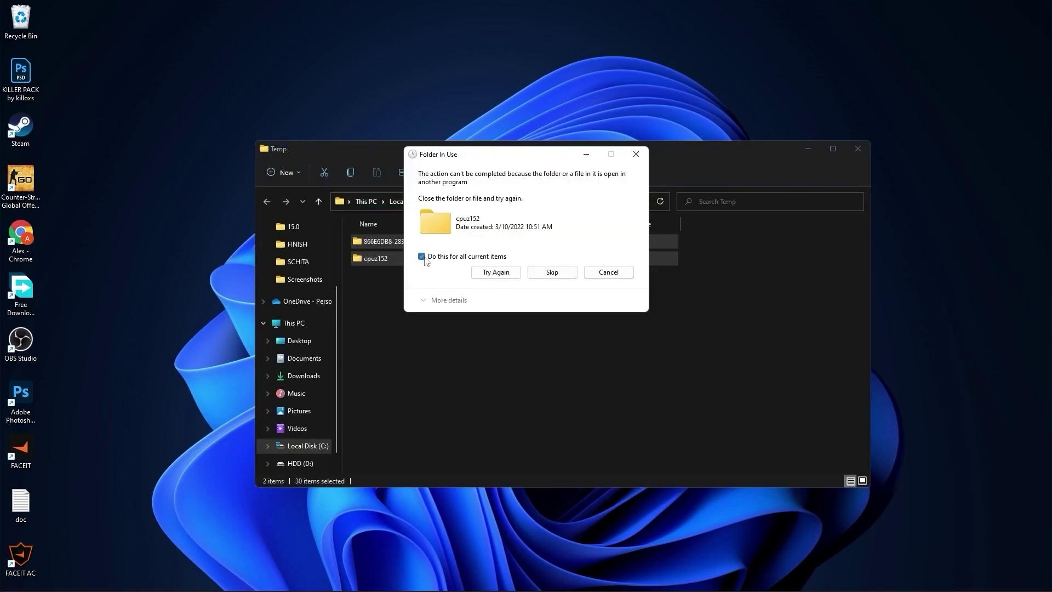
click(550, 273)
click(552, 249)
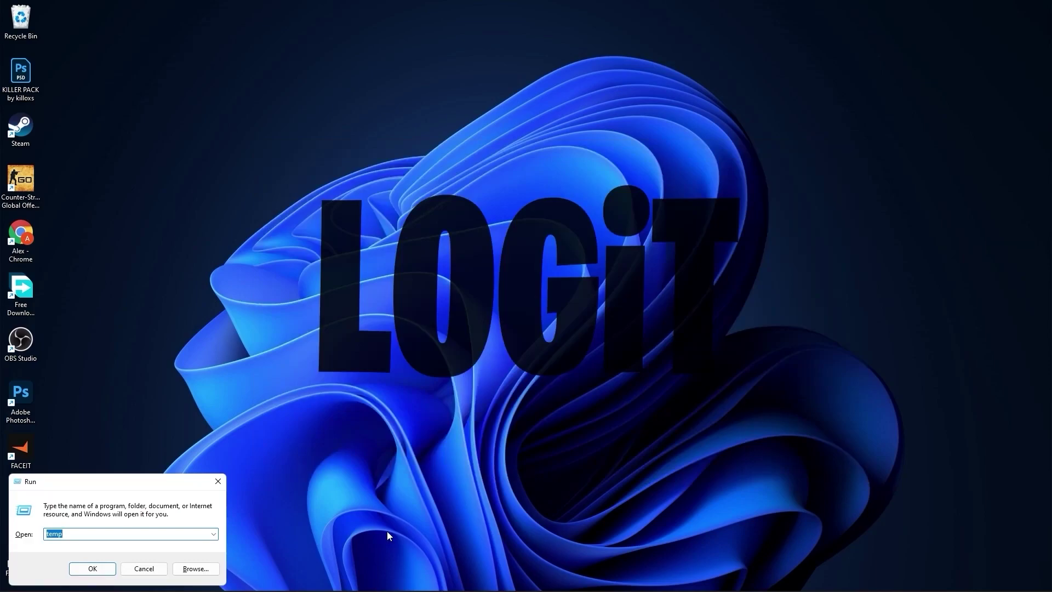
Step: Delete everything in the user %temp% folder, skipping the in-use file
text(%t)
click(92, 568)
key(ctrl+a)
scroll(554, 379, down, 20)
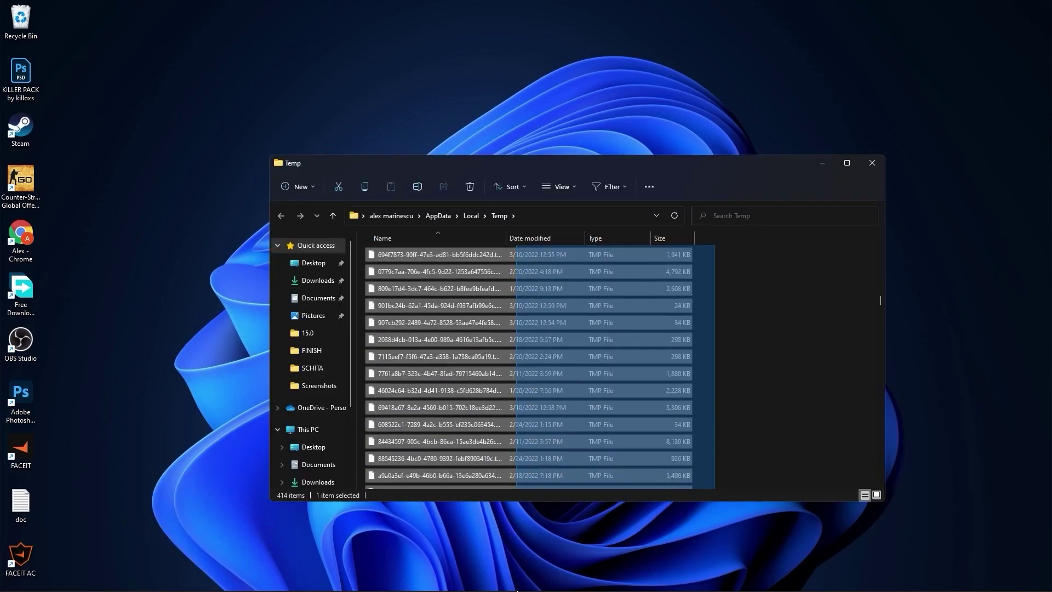
key(Delete)
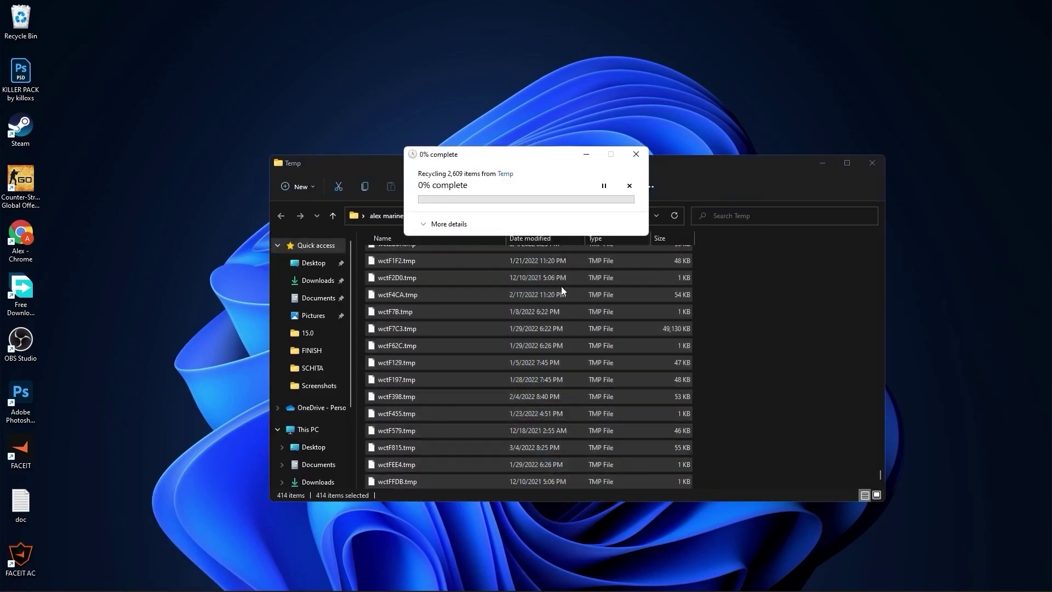
click(551, 264)
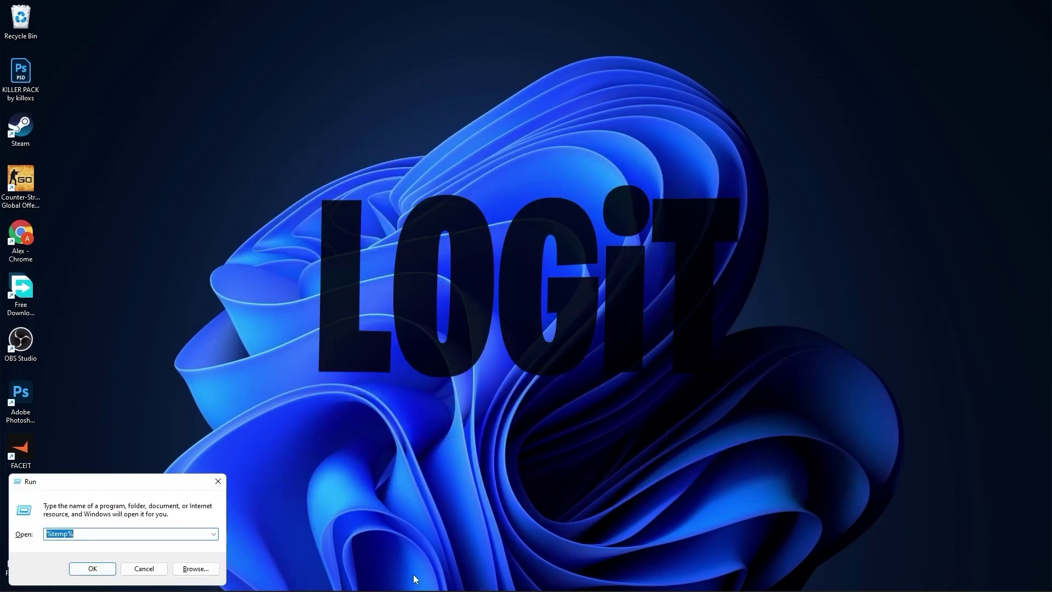
Step: Delete all files in the Prefetch folder
text(prefetch)
click(93, 569)
click(538, 315)
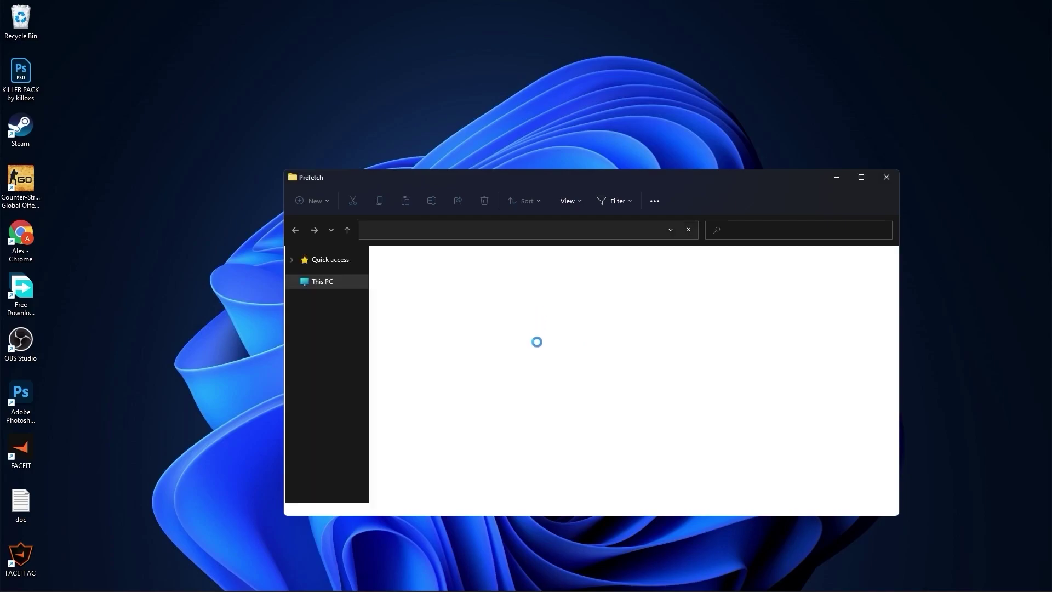
drag(735, 266, 611, 501)
right_click(574, 339)
click(639, 344)
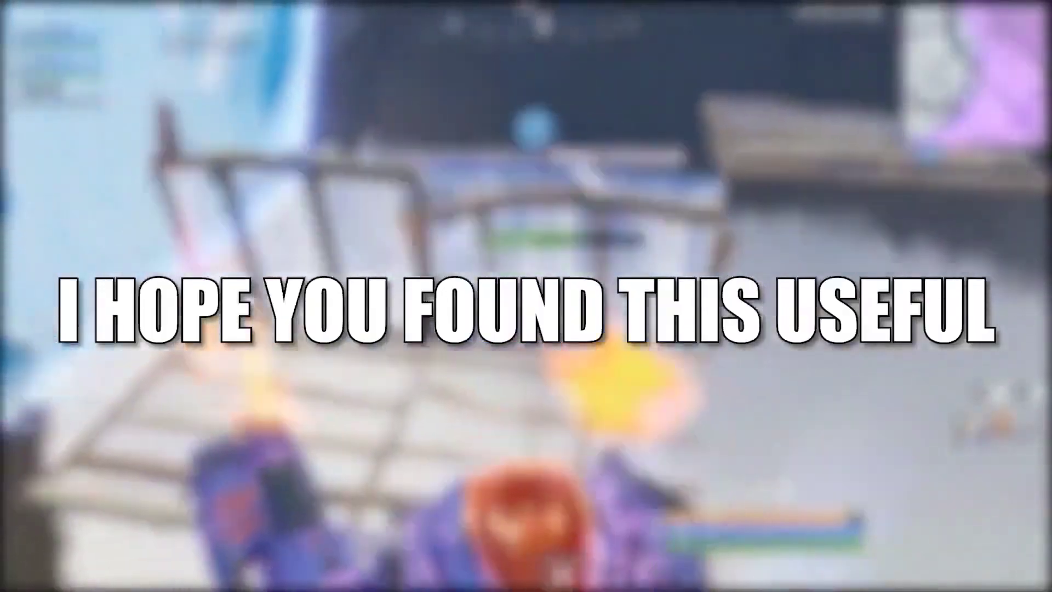